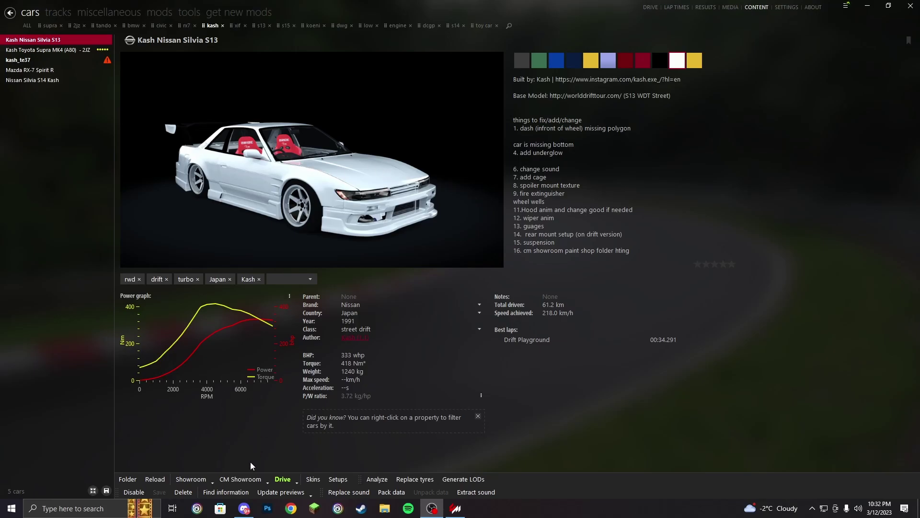
Step: Open the Nissan Silvia S13 in the CM Showroom
left_click(247, 479)
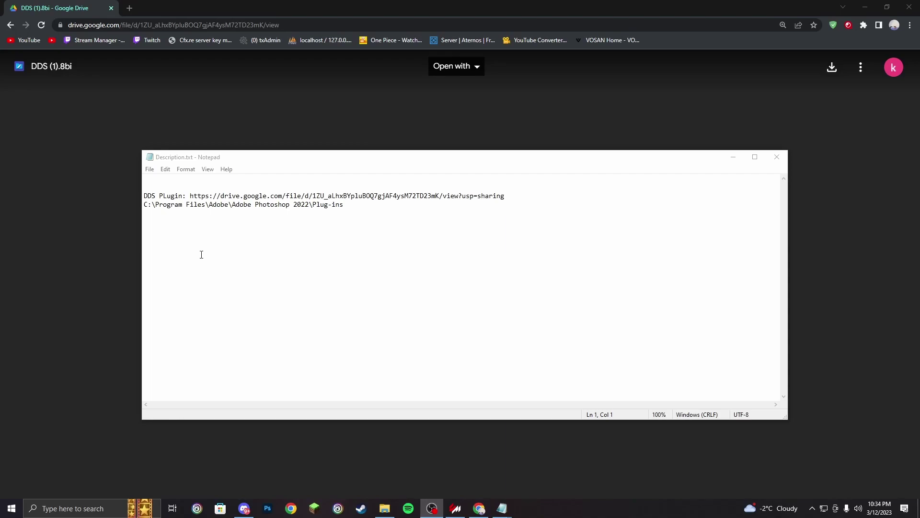
Step: Review the DDS plugin download link and the Photoshop 2022 Plug-ins folder path in Description.txt
left_click_drag(189, 196, 506, 196)
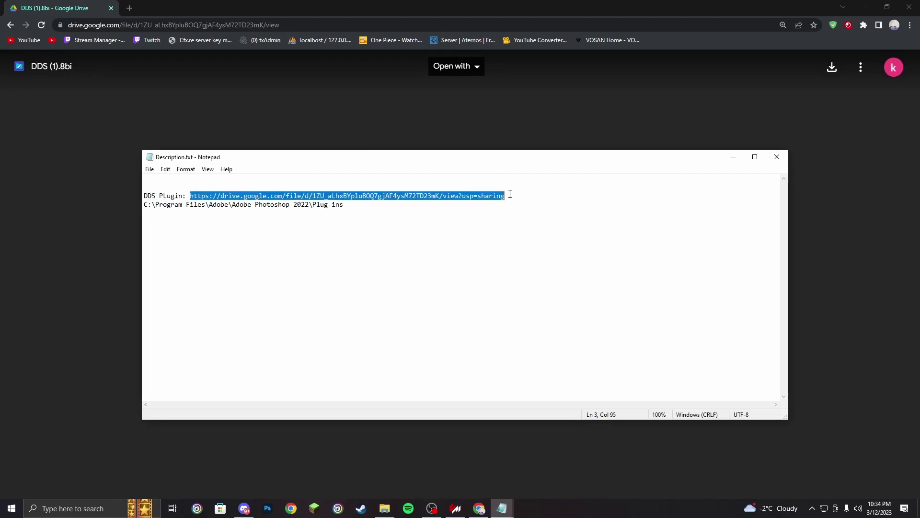
left_click(733, 157)
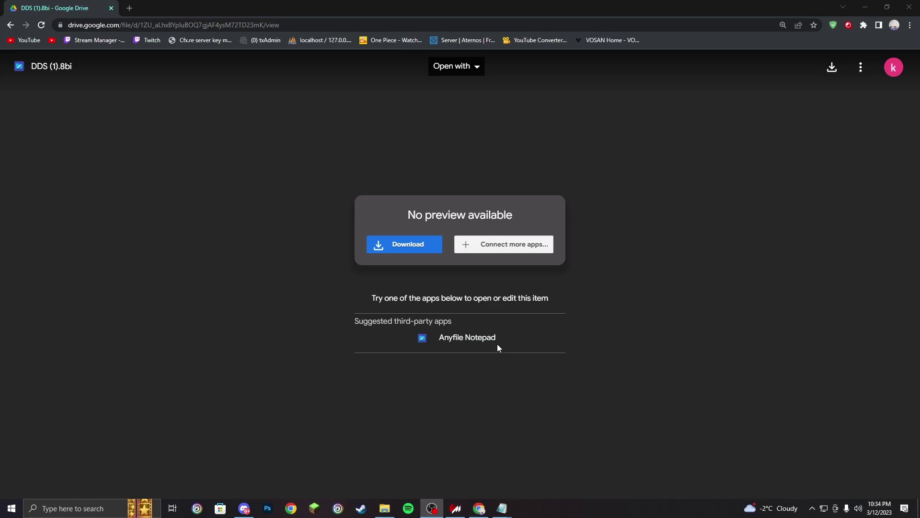
mouse_move(502, 509)
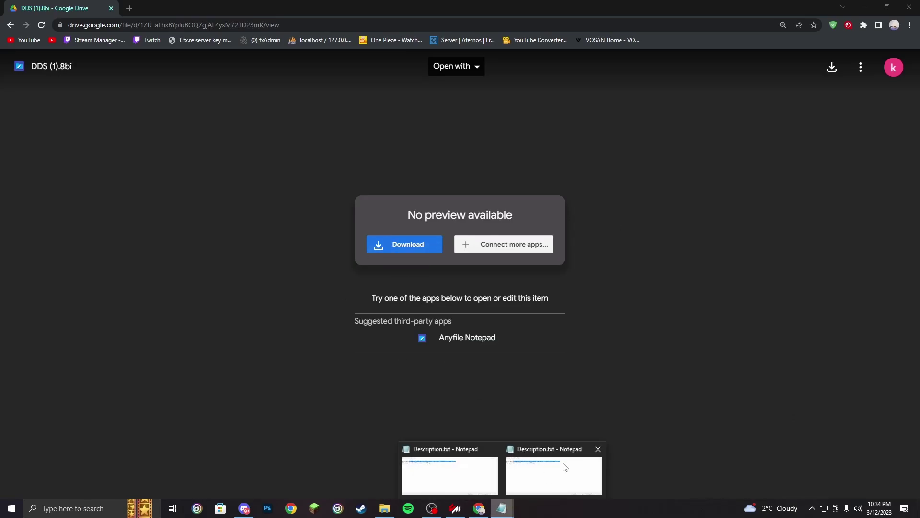
left_click(566, 468)
left_click(349, 205)
left_click_drag(349, 205, 141, 215)
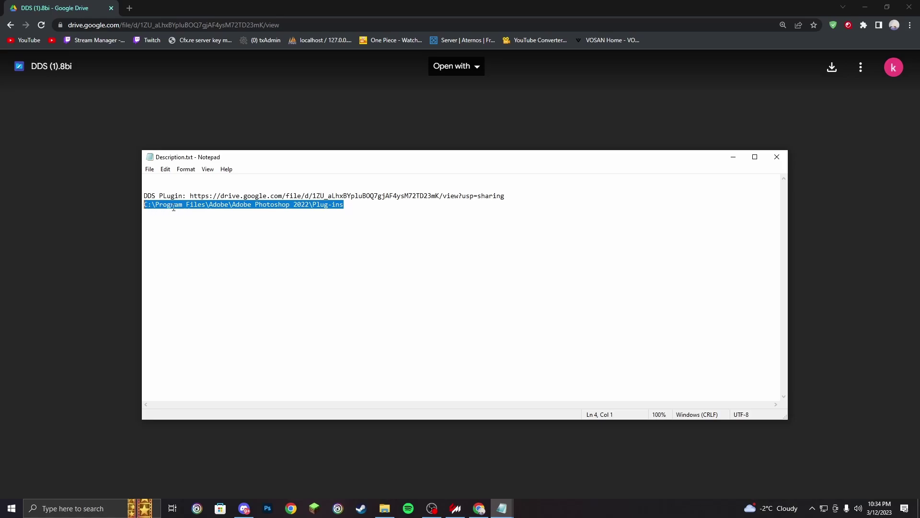
left_click(699, 216)
left_click(733, 156)
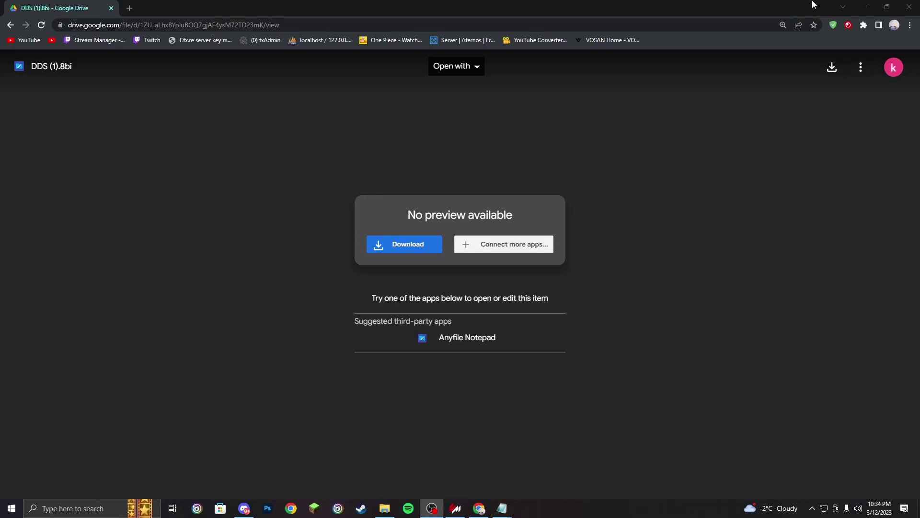
Step: Minimize the browser, the Videos folder and the remaining text window to return to Content Manager
left_click(865, 7)
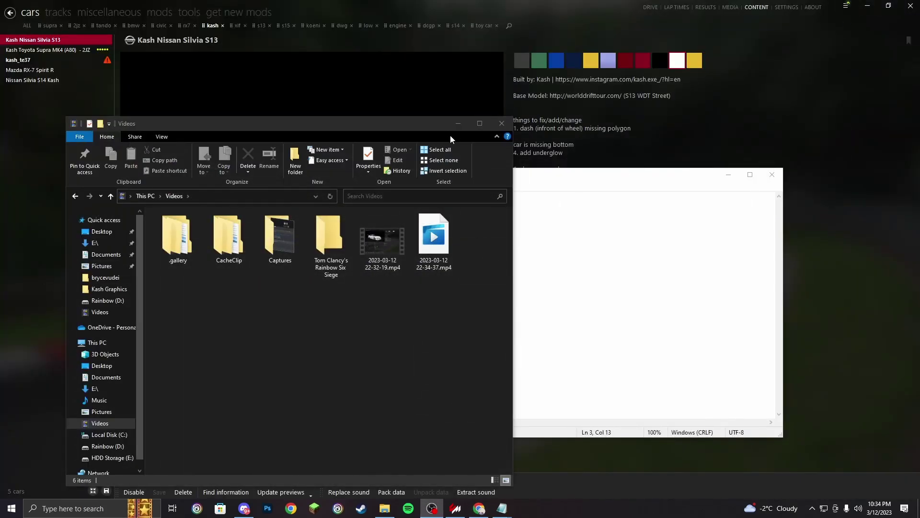
left_click(458, 124)
left_click(728, 174)
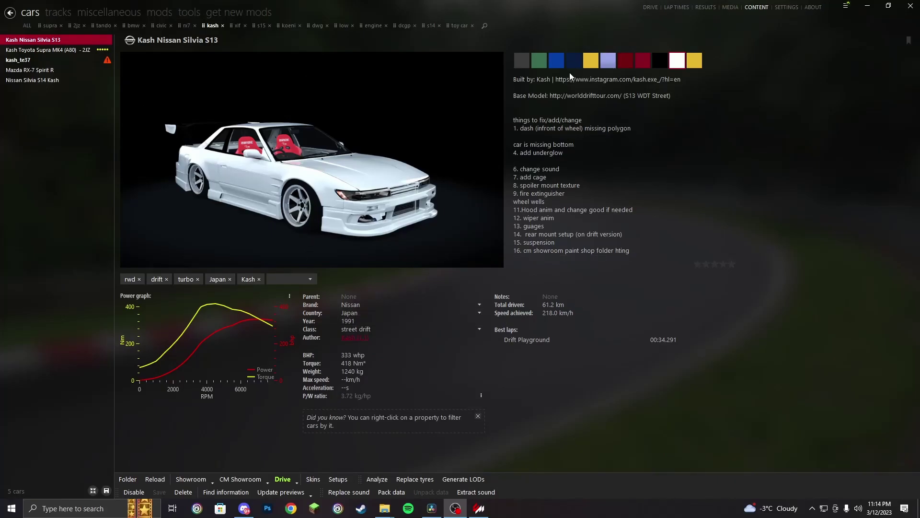
Step: Create a new folder named yt_livery in the Nissan Silvia S13's skins folder
left_click(125, 480)
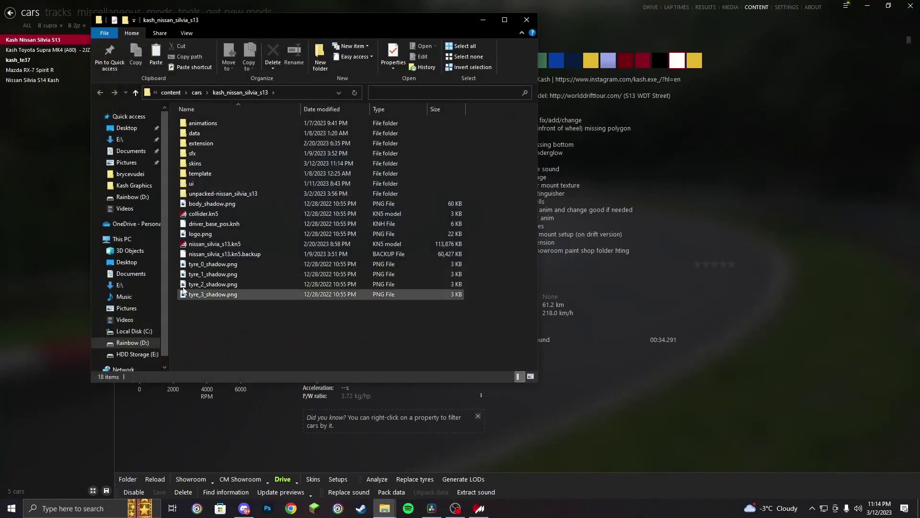
double_click(196, 164)
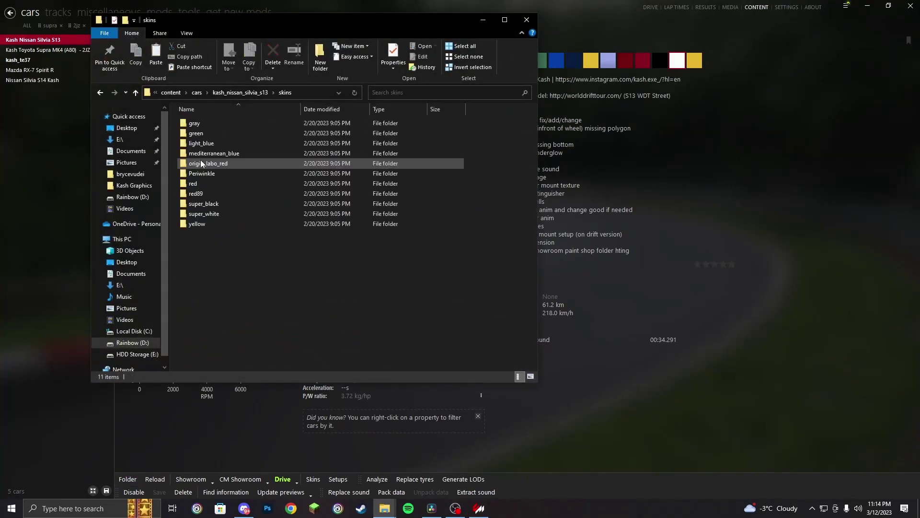
right_click(220, 257)
mouse_move(288, 373)
left_click(359, 373)
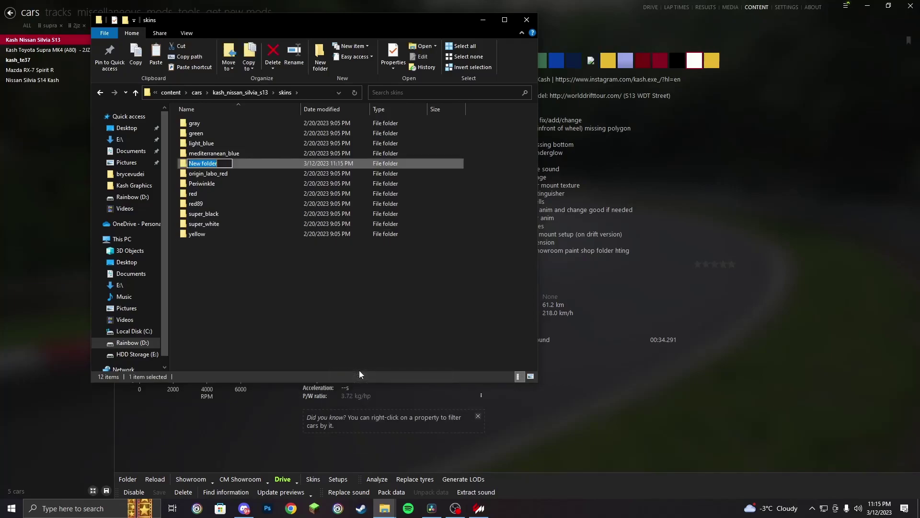
key("BackSpace")
type("yt_livery")
key("Return")
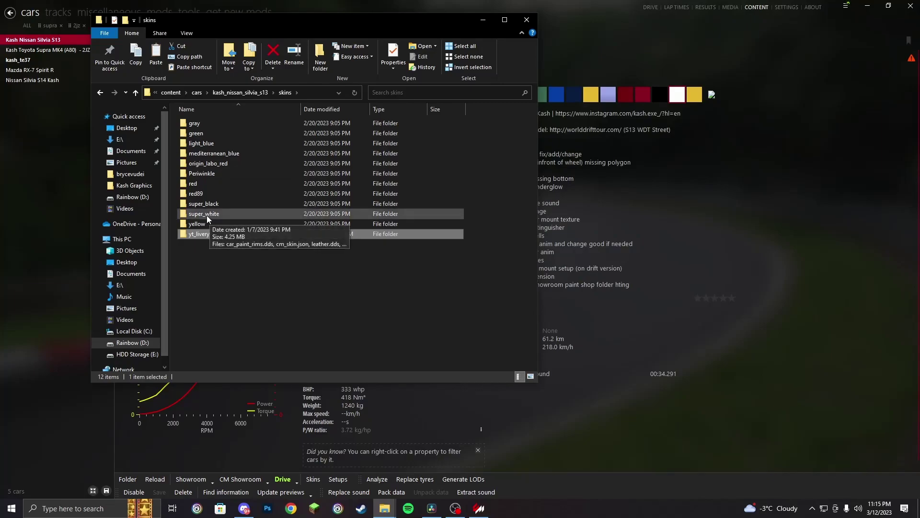
Step: Create a second folder named "dafwf afww" in the skins folder
right_click(207, 257)
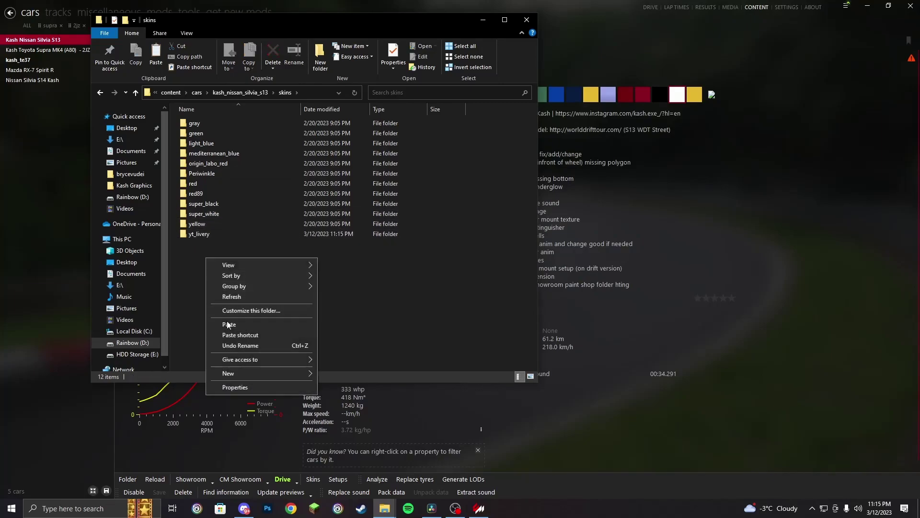
mouse_move(239, 372)
left_click(378, 373)
type("dafwf afww")
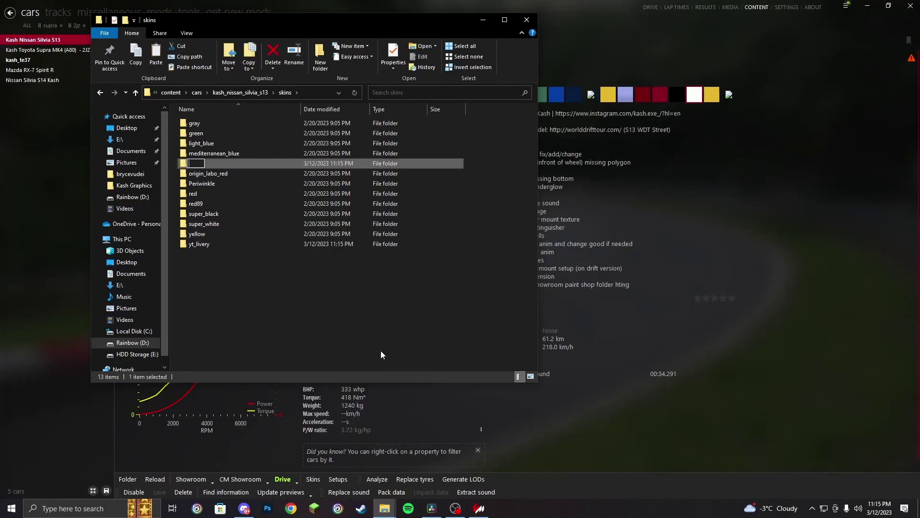
left_click(196, 174)
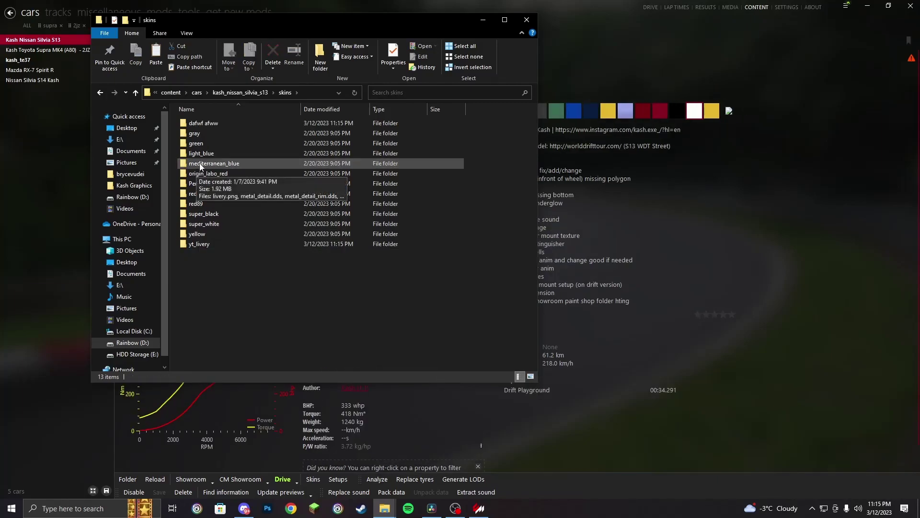
Step: Copy all the files from the super_white skin folder into the "dafwf afww" folder
right_click(226, 220)
double_click(210, 222)
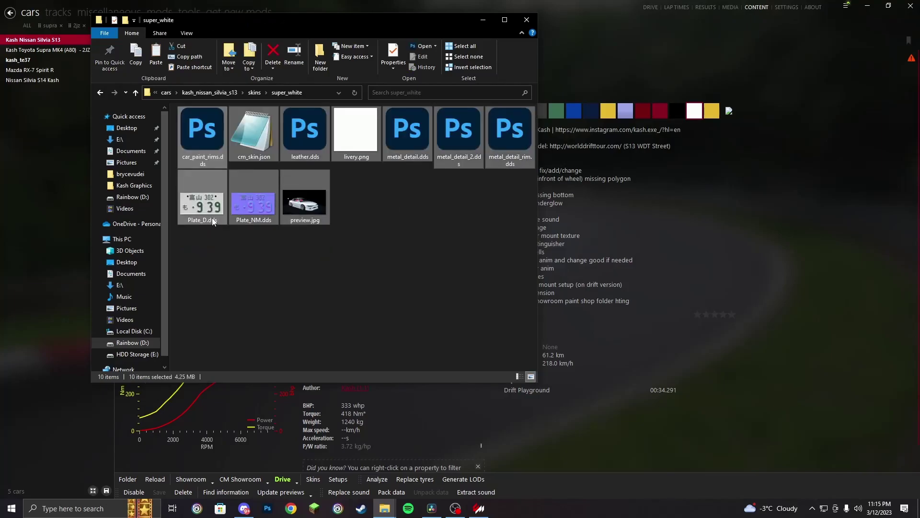
left_click(251, 92)
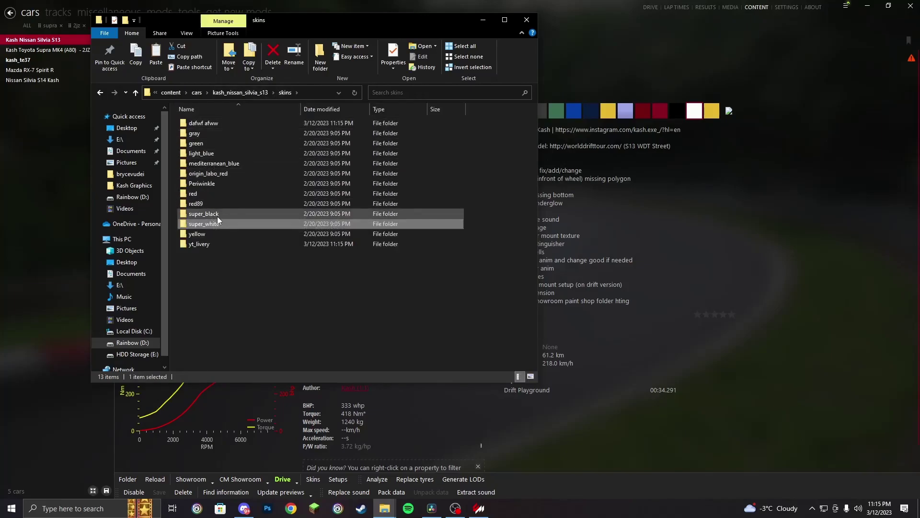
double_click(212, 122)
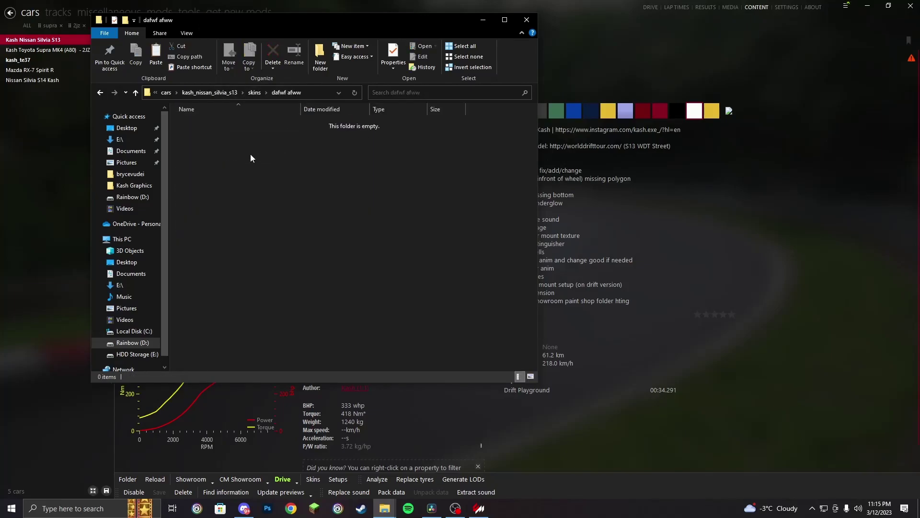
key("ctrl+v")
left_click(271, 251)
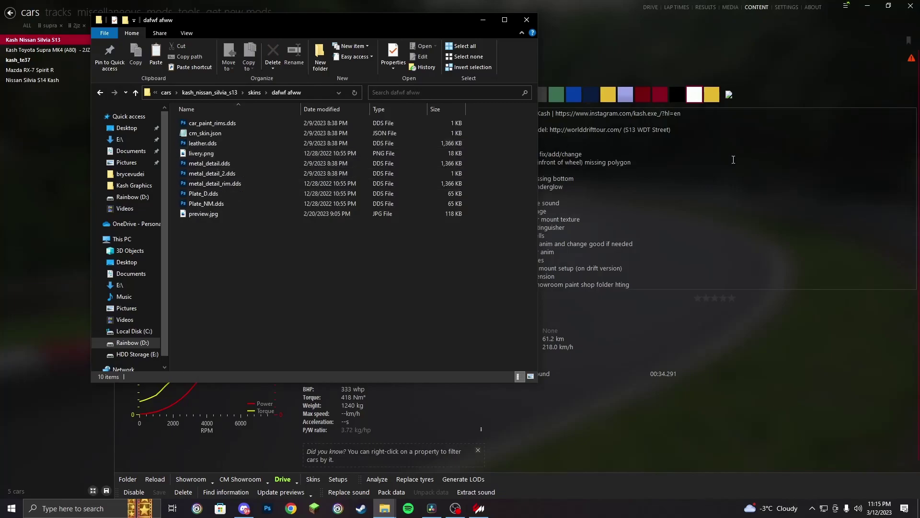
Step: Switch to Content Manager and preview the "Dafwf Afww" skin on the Silvia S13 in the showroom
left_click(699, 158)
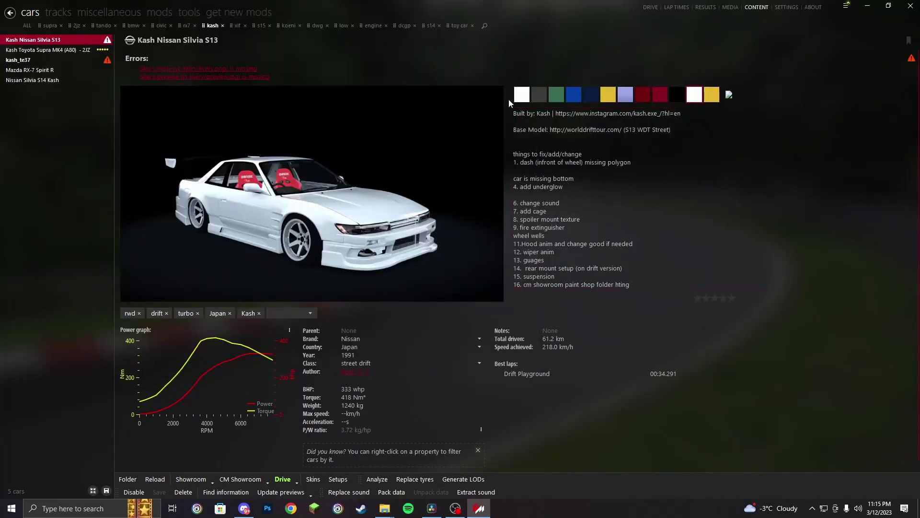
left_click(526, 98)
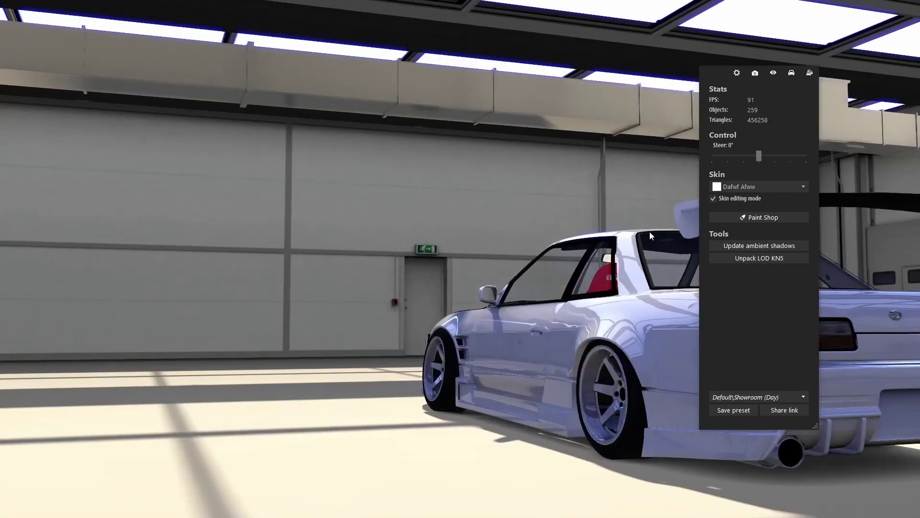
key("Escape")
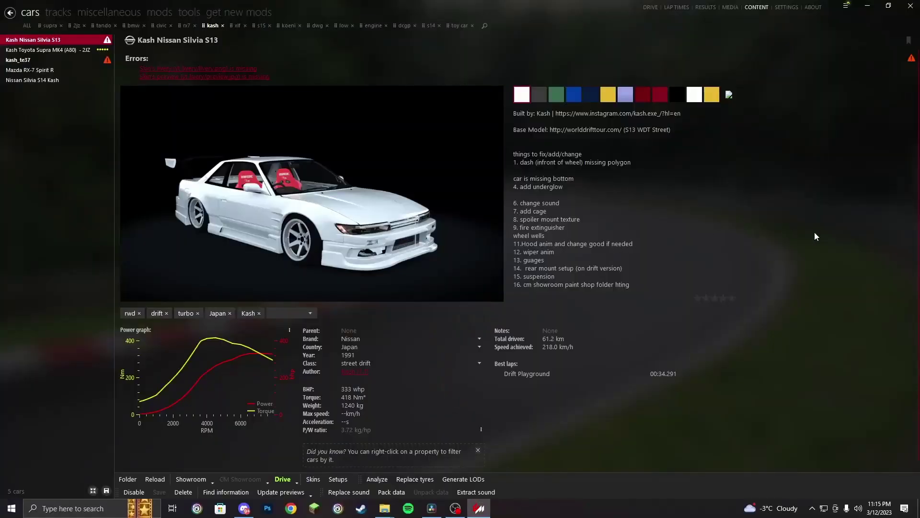
Step: Inspect the contents of the yt_livery folder in the car's skins folder, then return to Content Manager
left_click(133, 481)
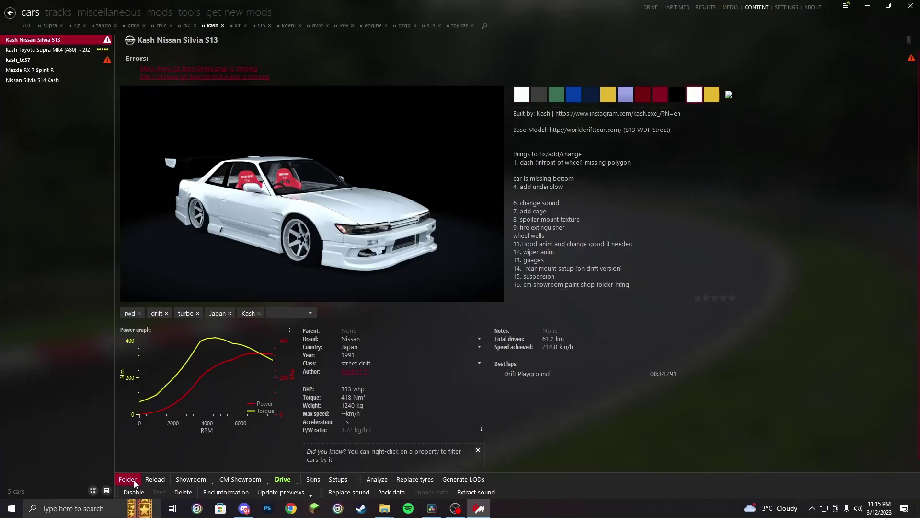
double_click(198, 157)
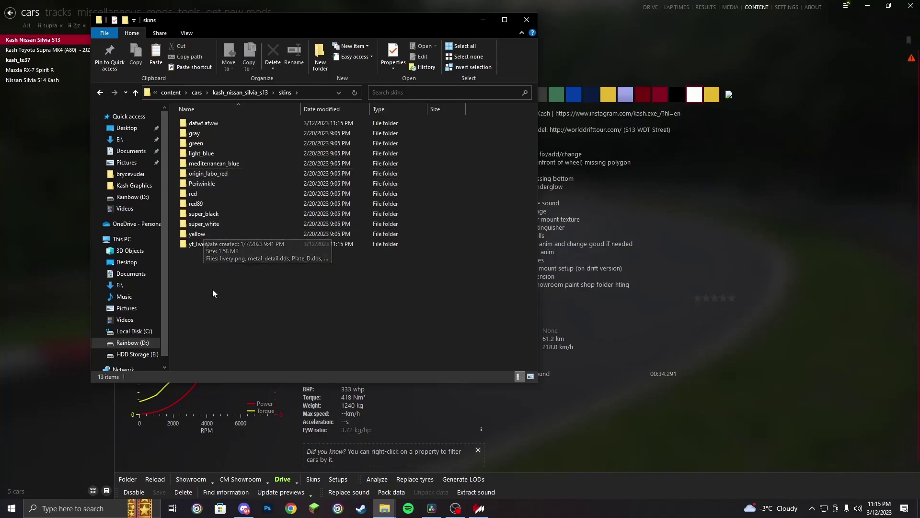
double_click(208, 245)
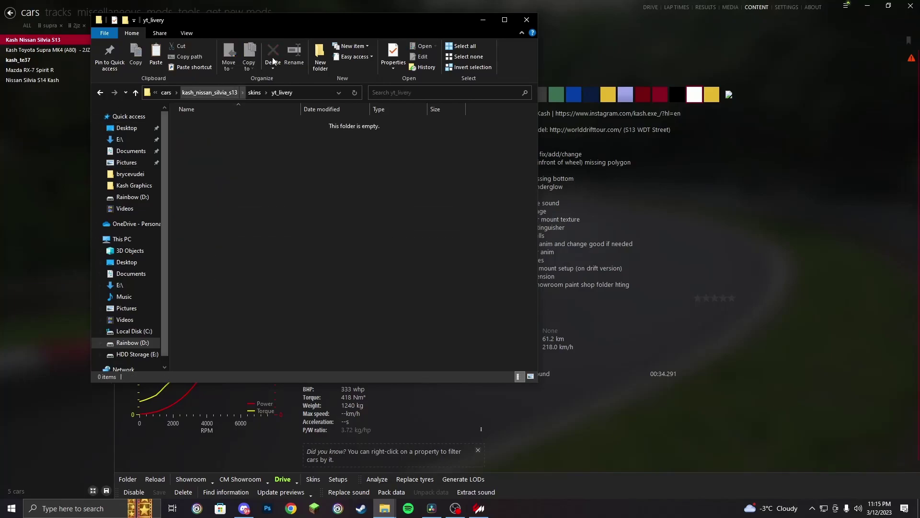
left_click(727, 330)
Step: Open the Super White car in the CM Showroom and inspect the materials and textures of its bumper, side skirts, trunk and other body parts
left_click(249, 481)
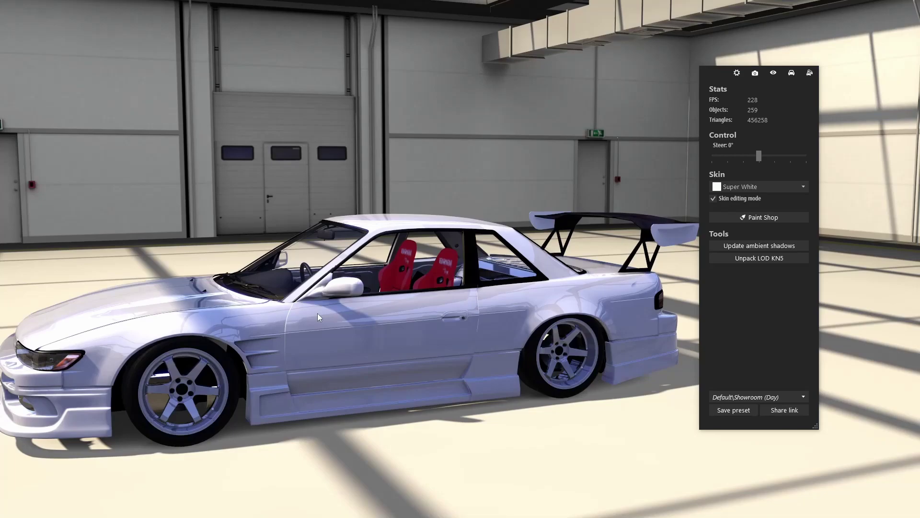
left_click(377, 344)
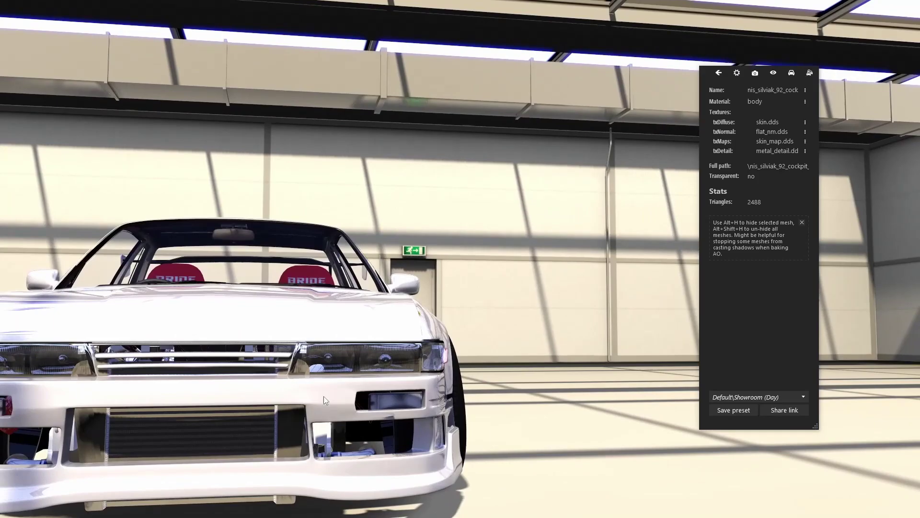
left_click(324, 396)
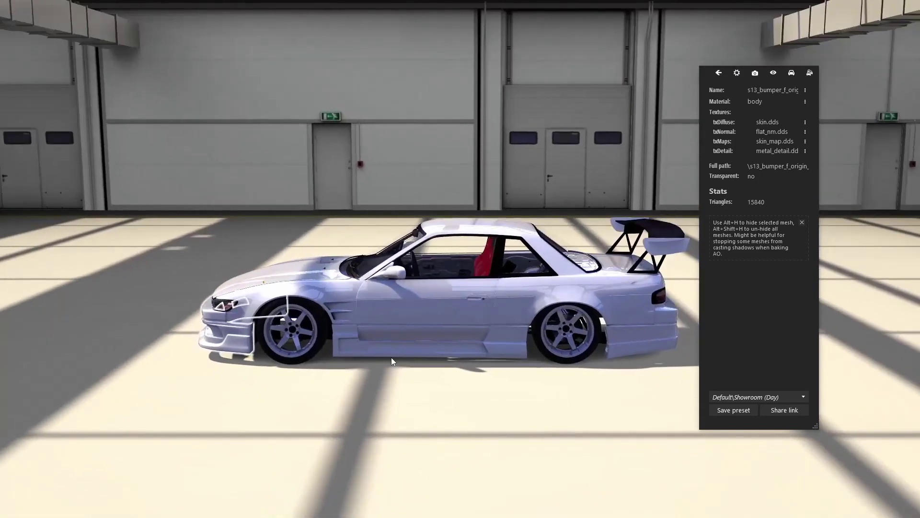
left_click(410, 347)
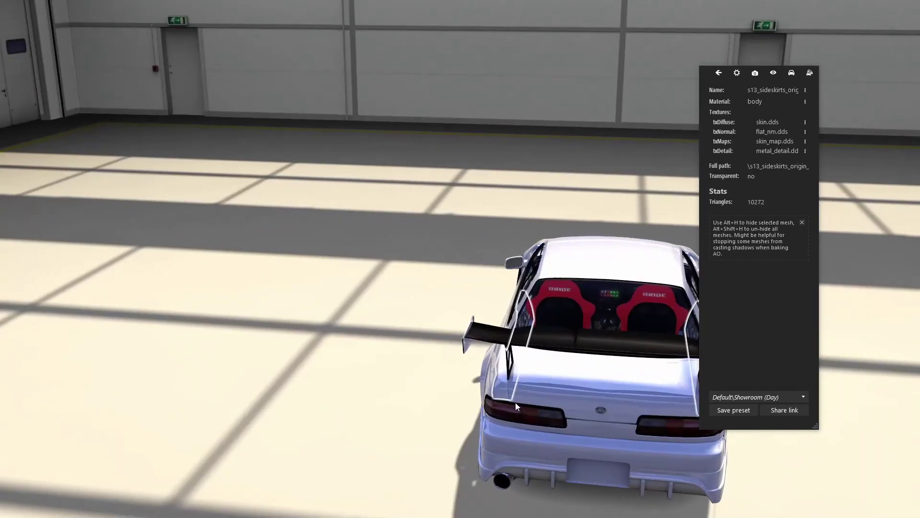
left_click(516, 403)
left_click(593, 375)
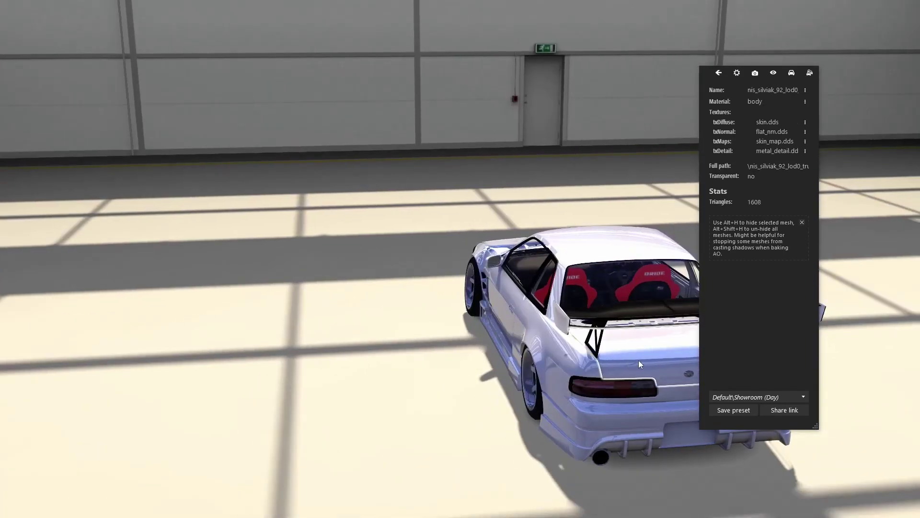
left_click(496, 401)
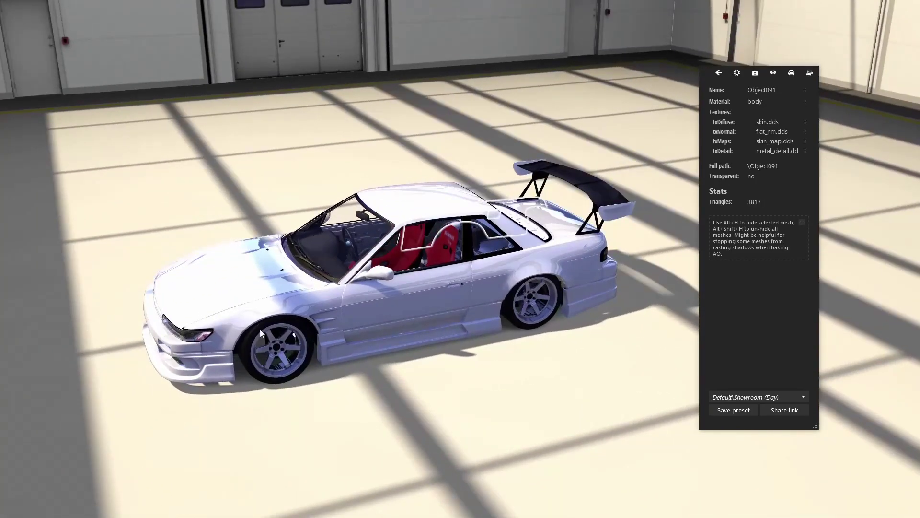
left_click(293, 298)
left_click(298, 291)
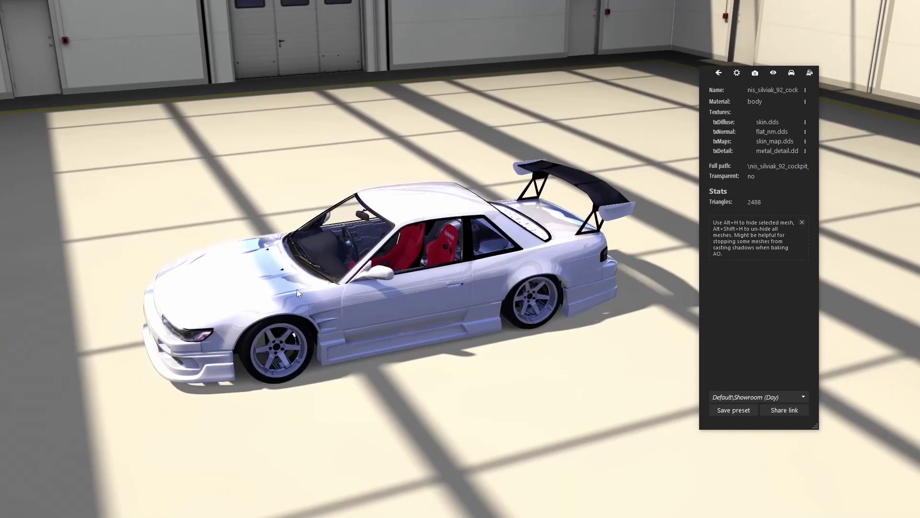
Step: Open the details of the body's diffuse texture skin.dds and check its dimensions
left_click(432, 207)
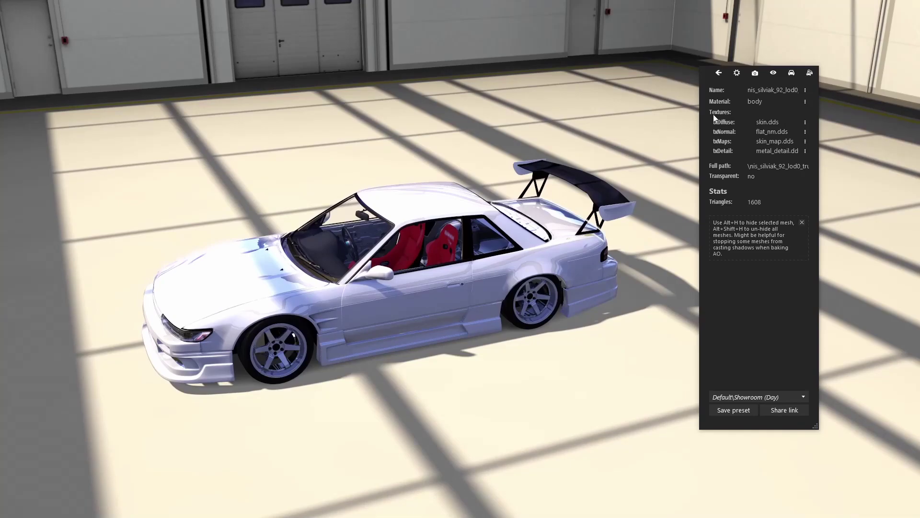
left_click(805, 123)
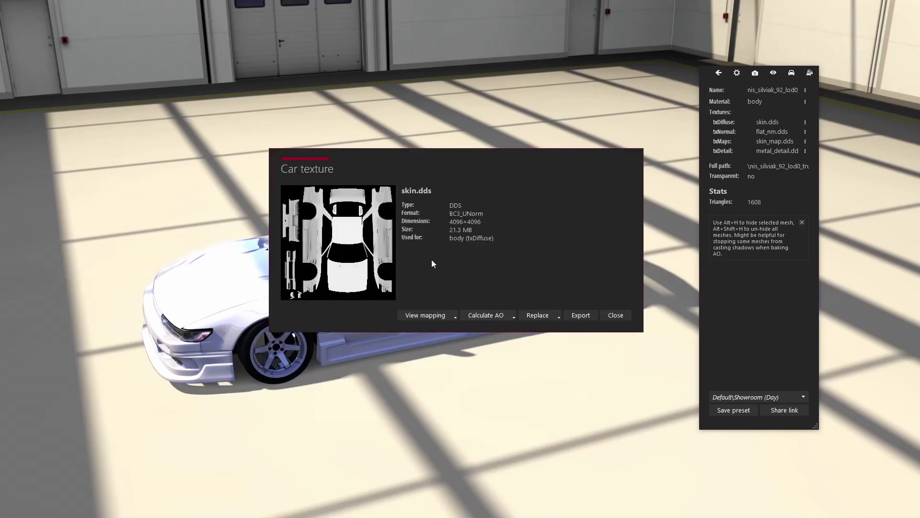
left_click_drag(447, 217, 481, 222)
left_click(495, 224)
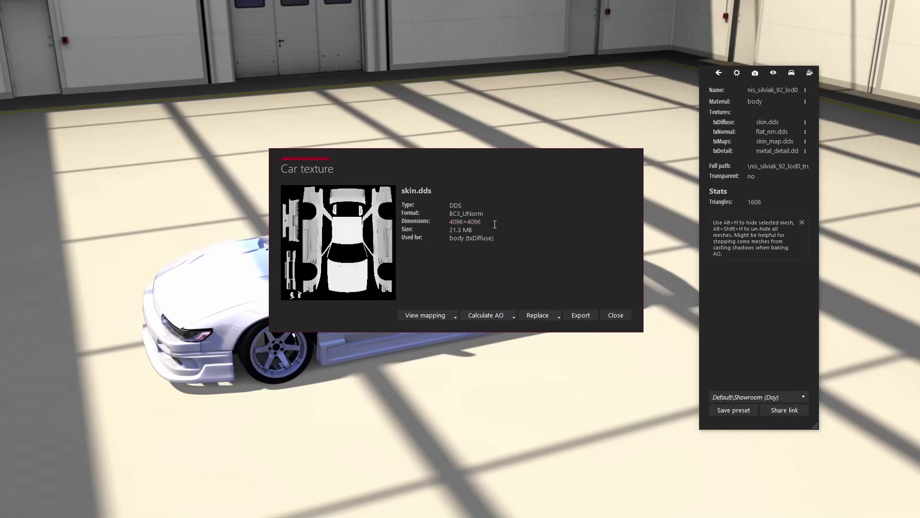
left_click(514, 318)
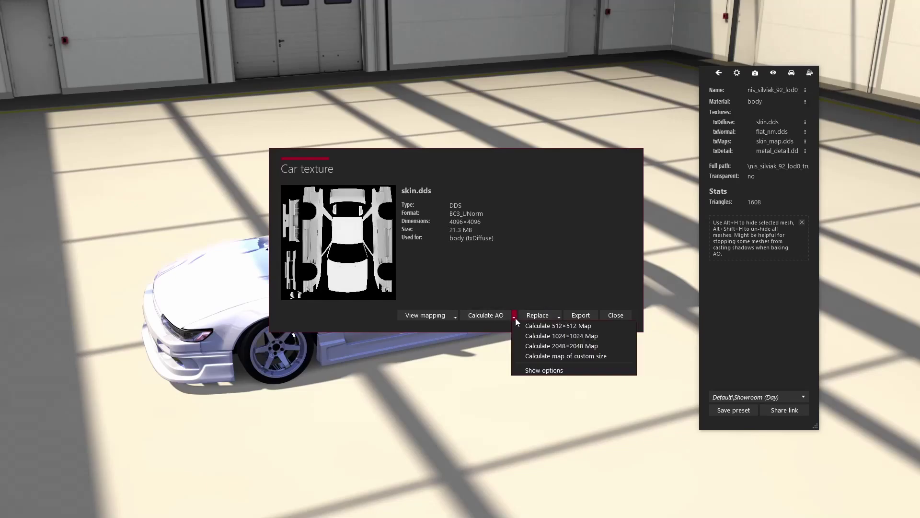
left_click(547, 356)
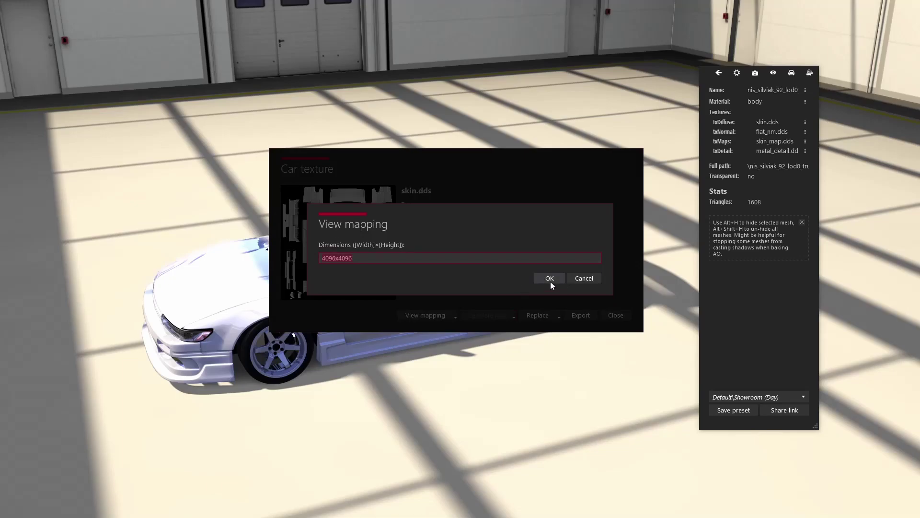
left_click(598, 281)
left_click(513, 315)
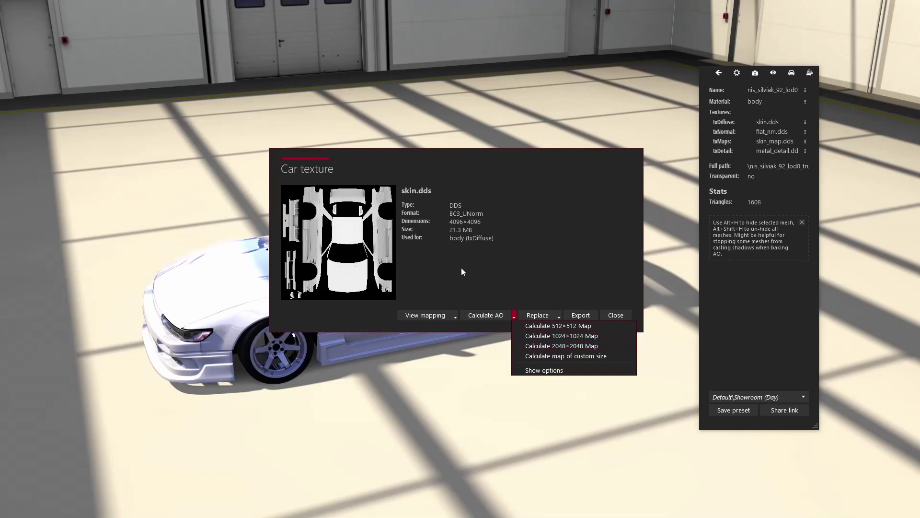
left_click(479, 221)
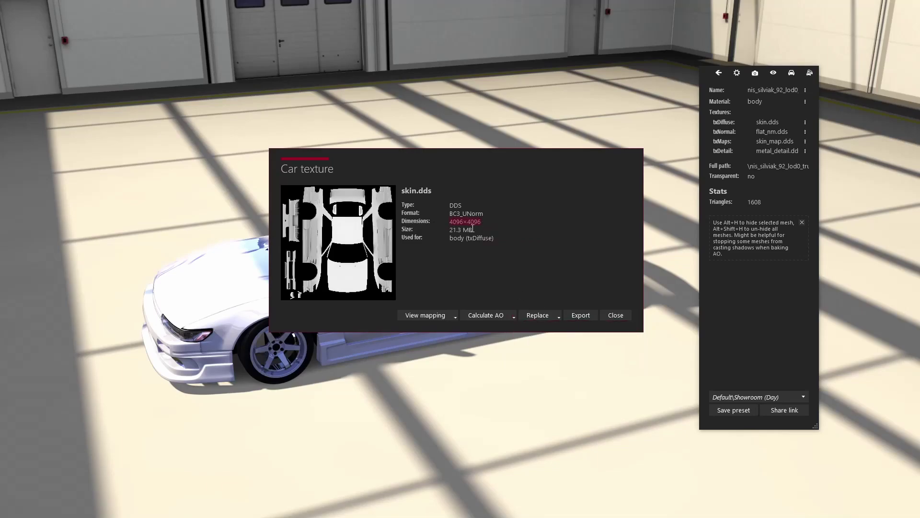
Step: Calculate an ambient occlusion map for skin.dds at a custom size of 4096x4096
left_click(514, 315)
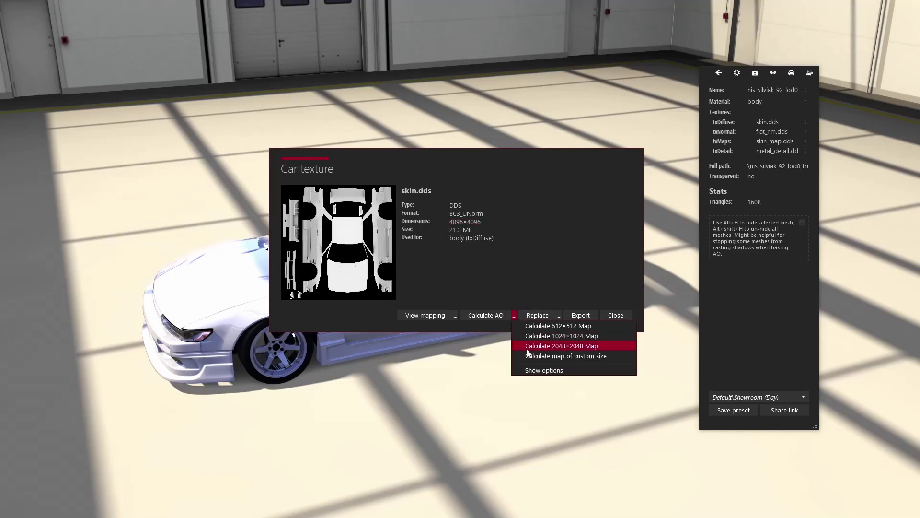
left_click(540, 356)
left_click(540, 281)
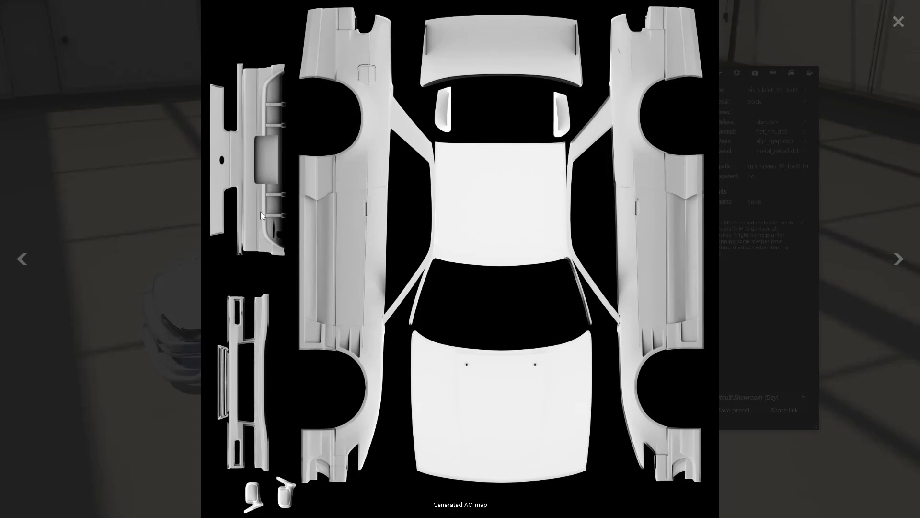
Step: Compare the generated AO map with the original body texture
left_click(895, 261)
left_click(895, 262)
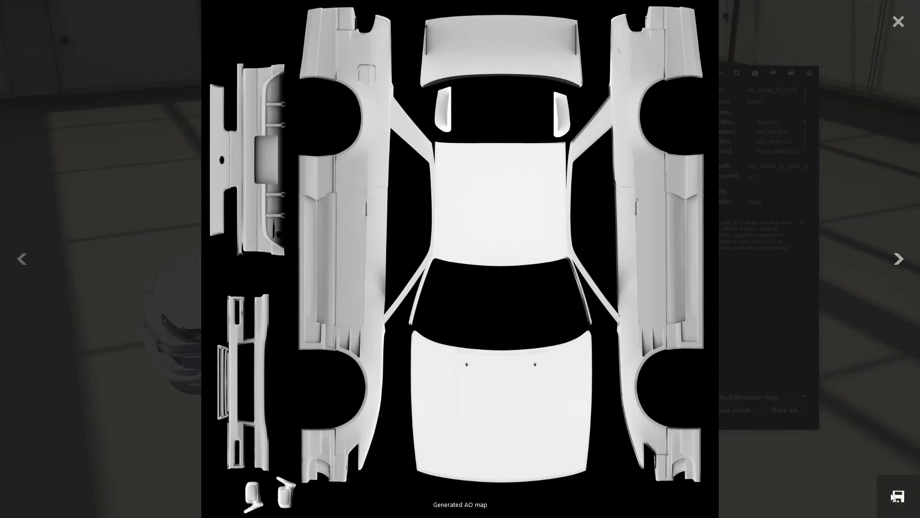
left_click(904, 354)
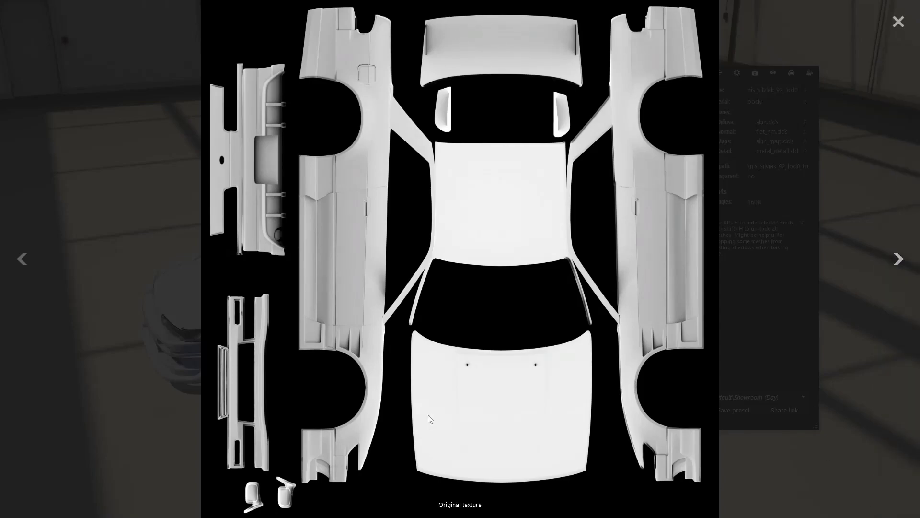
left_click(901, 354)
Step: Save the generated AO map as skin.dds in the car's yt_livery skin folder
left_click(900, 506)
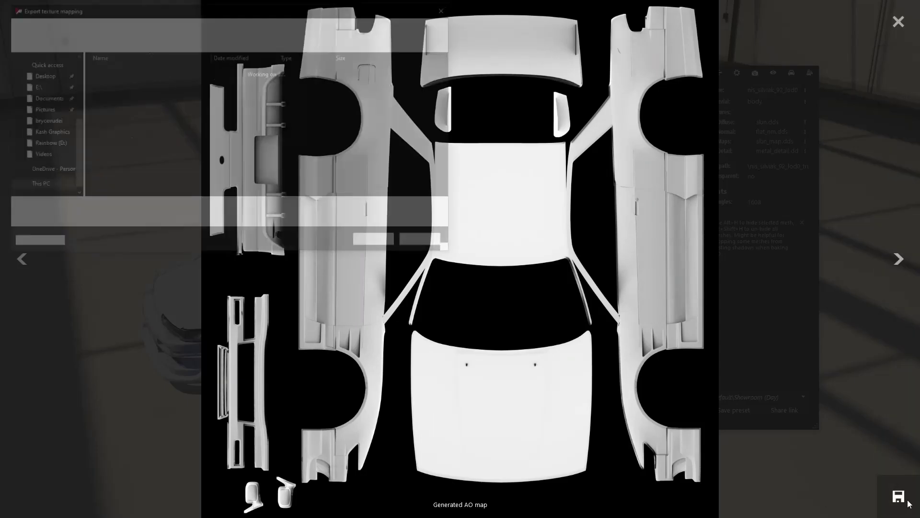
double_click(116, 113)
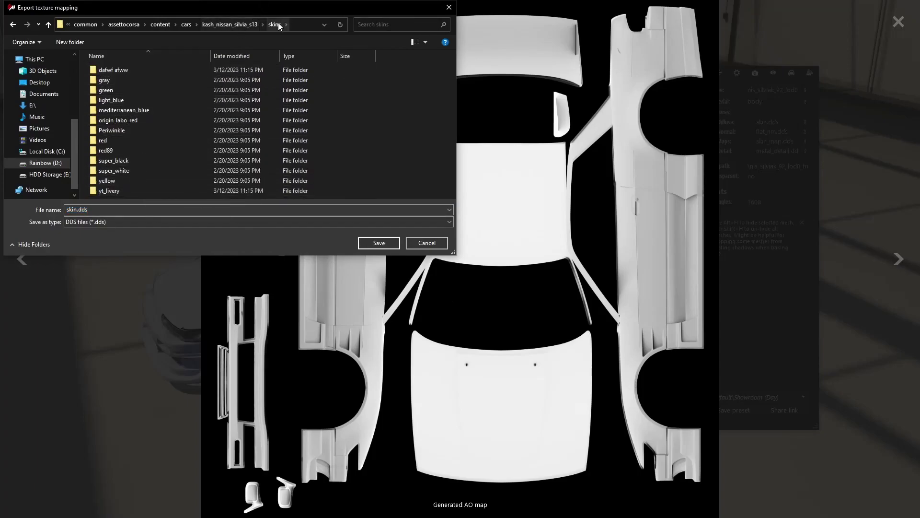
double_click(109, 191)
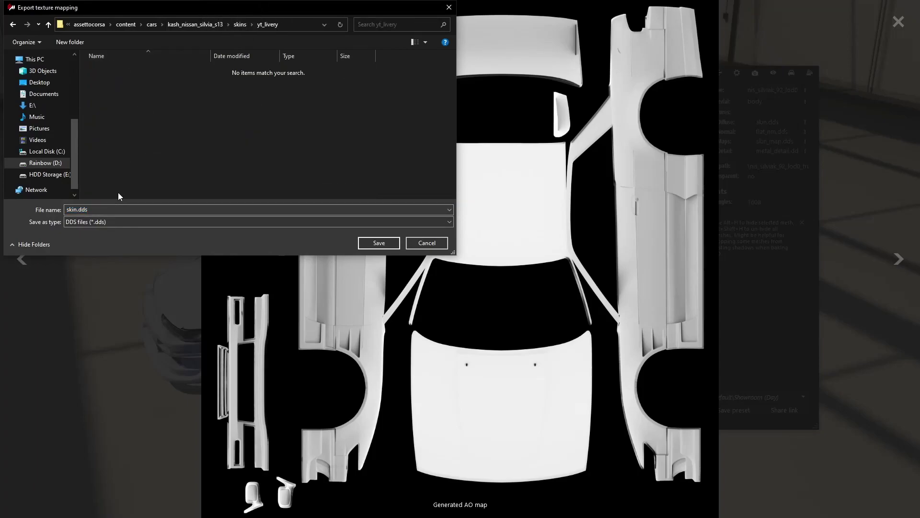
left_click(379, 243)
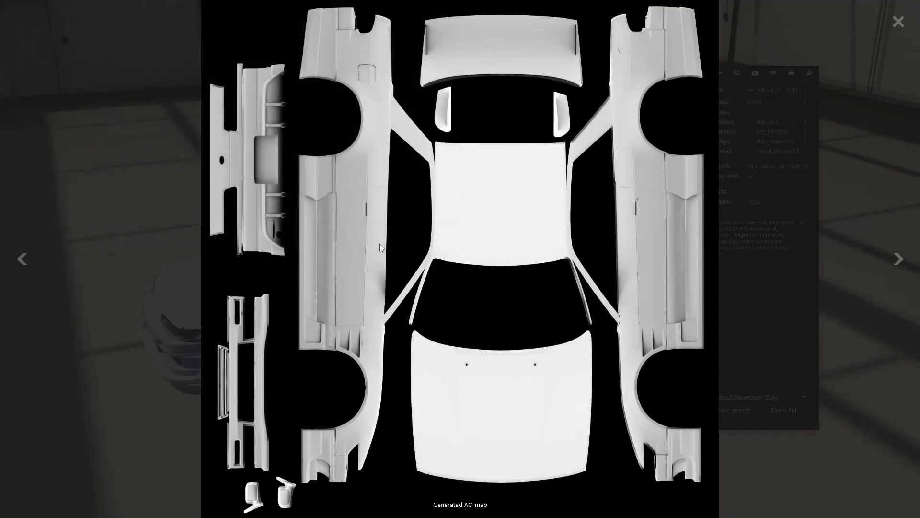
Step: Close the map viewer and showroom, and open the Silvia S13's yt_livery skin folder in File Explorer
left_click(898, 22)
left_click(615, 315)
key("Escape")
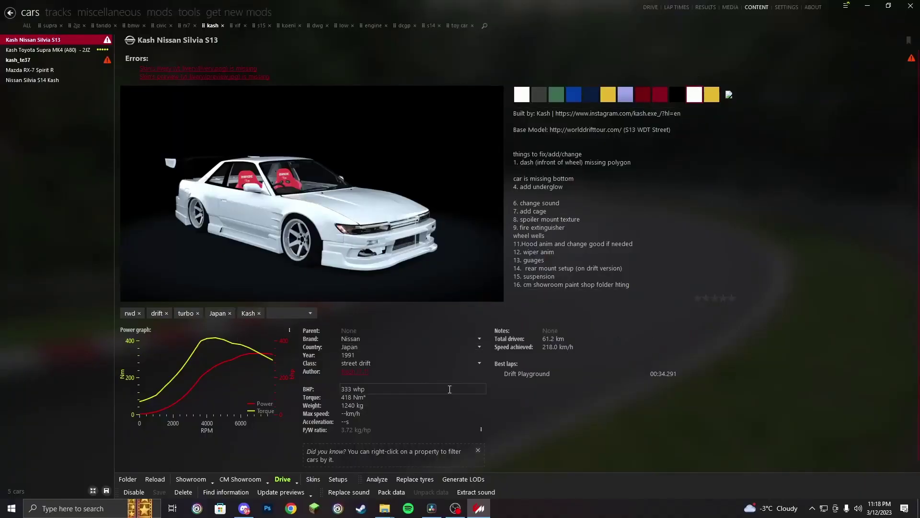
left_click(127, 479)
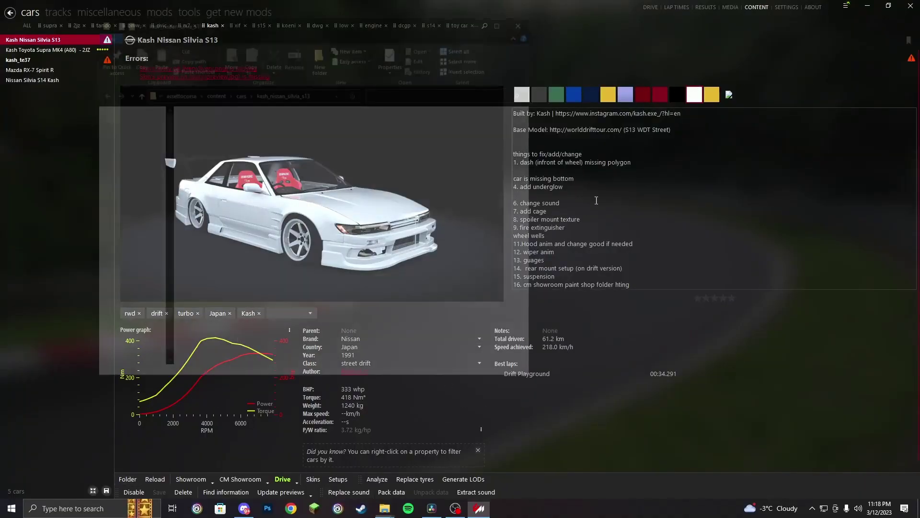
double_click(249, 163)
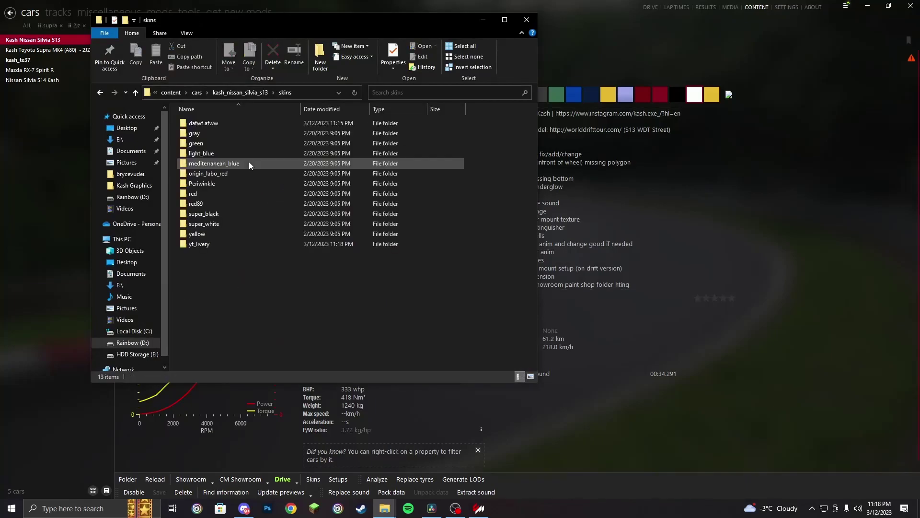
double_click(206, 245)
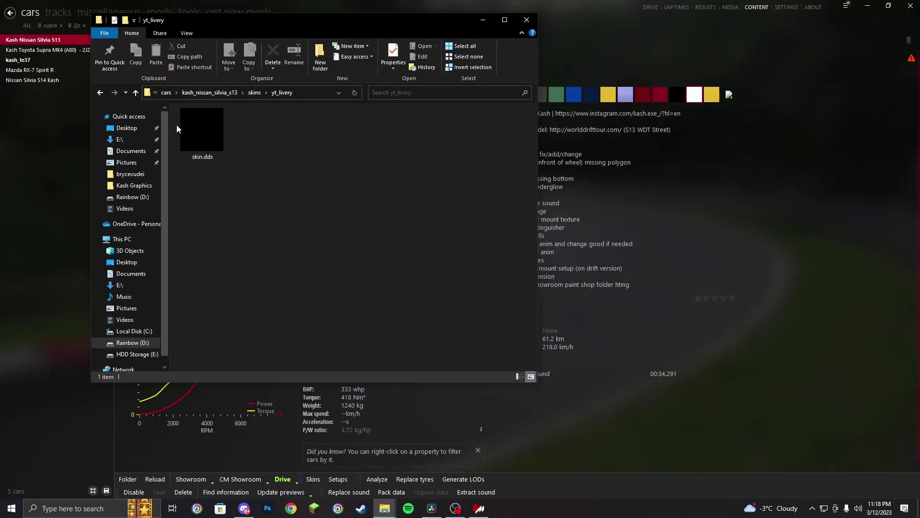
Step: Select skin.dds in the yt_livery folder and open it in Photoshop
right_click(222, 140)
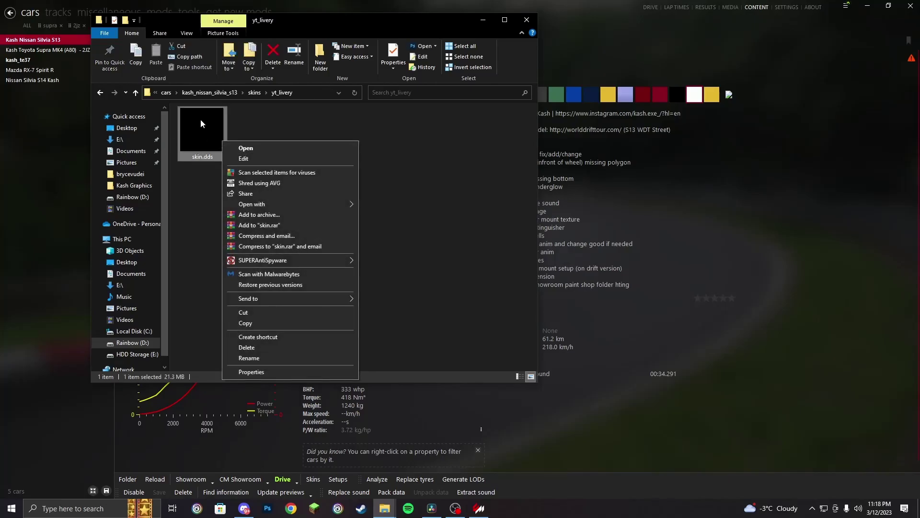
mouse_move(269, 202)
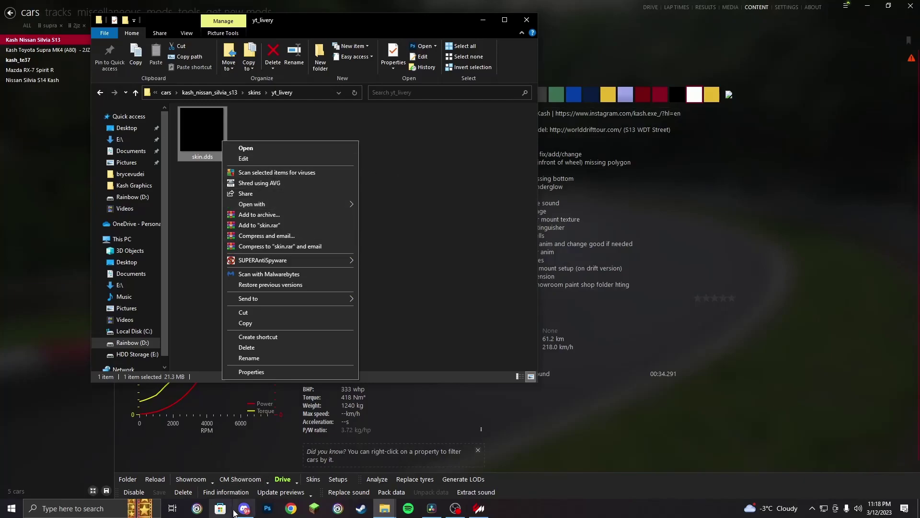
left_click(478, 167)
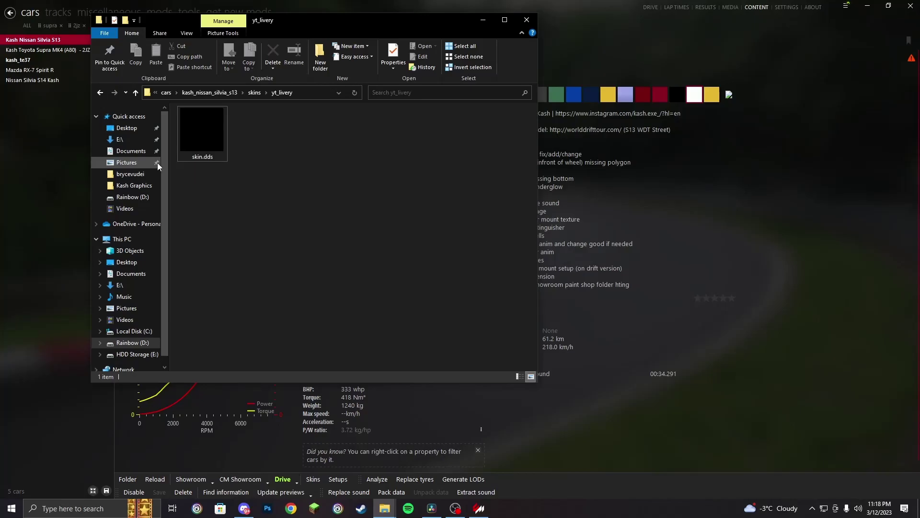
left_click(198, 122)
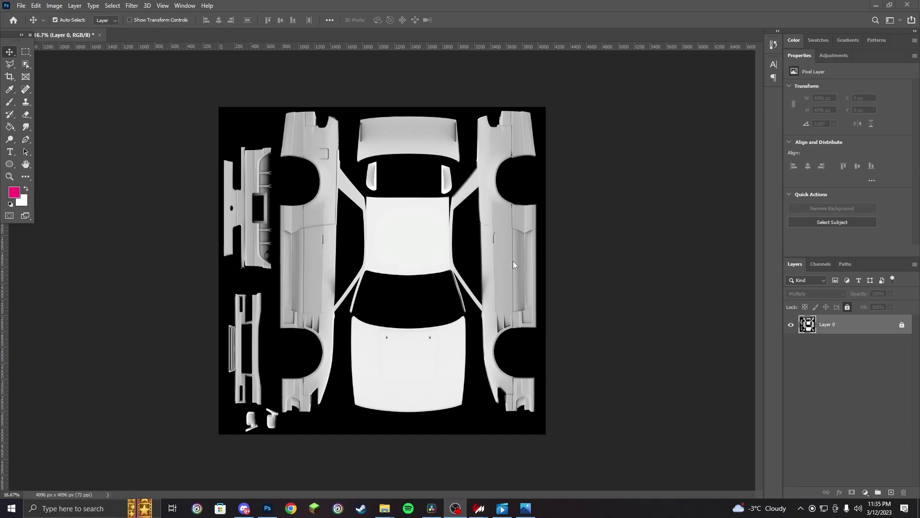
Step: Unlock Layer 0, set its blend mode to Multiply, and add a new layer beneath it
left_click(902, 326)
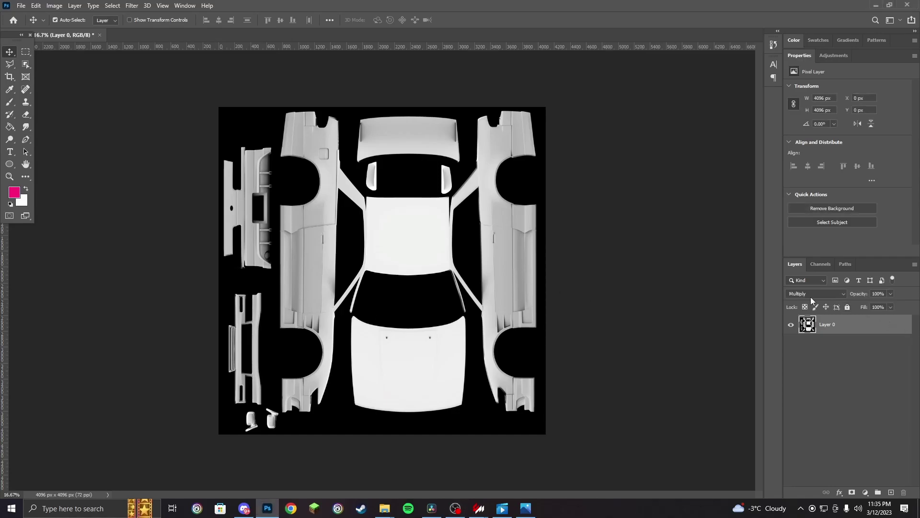
left_click(807, 294)
left_click(795, 297)
left_click(891, 492)
mouse_move(841, 344)
left_mouse_down()
mouse_move(840, 368)
mouse_move(841, 356)
left_mouse_up()
left_click_drag(842, 320, 839, 351)
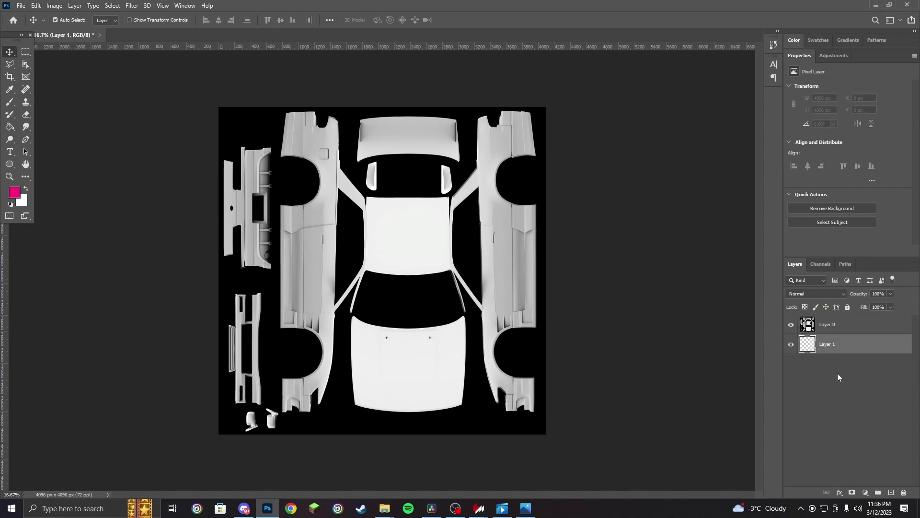
Step: Try pink brush strokes over the roof and side panels on Layer 1 and undo them
left_click(10, 102)
left_click(424, 233)
mouse_move(425, 233)
left_mouse_down()
mouse_move(401, 258)
mouse_move(596, 302)
mouse_move(499, 292)
mouse_move(547, 227)
mouse_move(518, 365)
mouse_move(512, 148)
mouse_move(512, 360)
left_mouse_up()
left_click(828, 325)
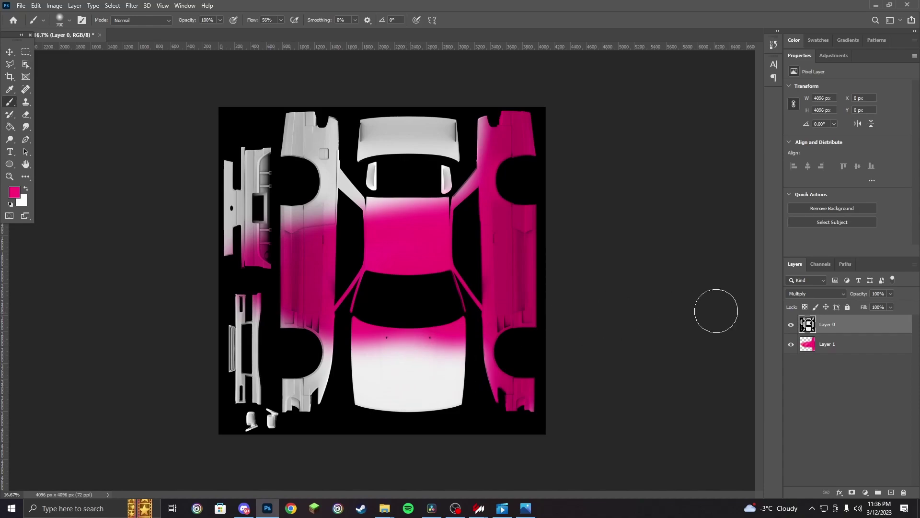
left_click(836, 349)
key("ctrl+z")
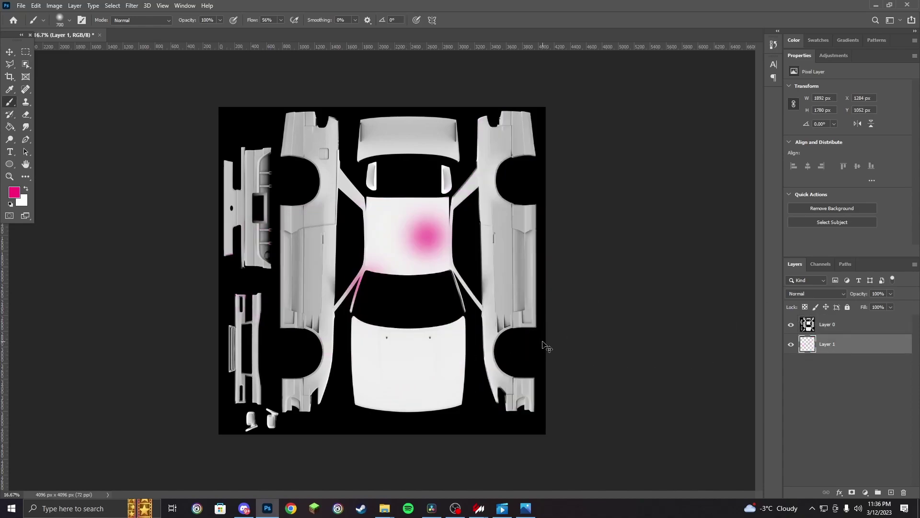
key("ctrl+z")
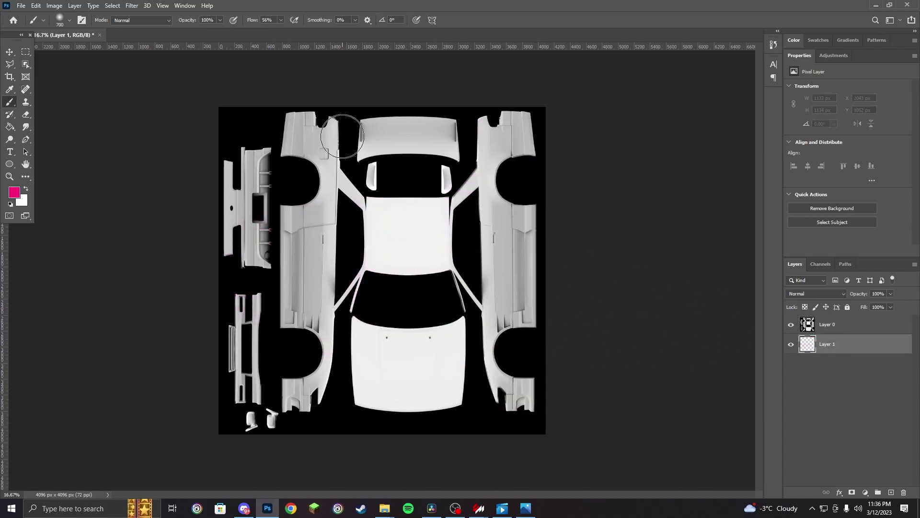
Step: Paint the rear bumper, trunk and rear parts of both side panels pink on Layer 1 with the soft brush
mouse_move(264, 231)
left_mouse_down()
mouse_move(326, 125)
mouse_move(307, 129)
mouse_move(302, 137)
mouse_move(359, 139)
mouse_move(257, 253)
mouse_move(257, 277)
mouse_move(257, 230)
mouse_move(222, 152)
mouse_move(281, 139)
left_mouse_up()
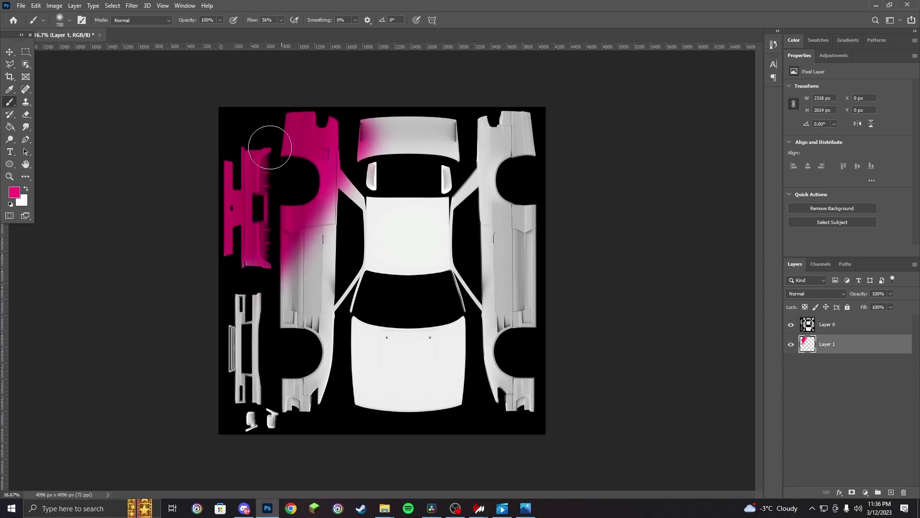
left_click_drag(559, 279, 539, 246)
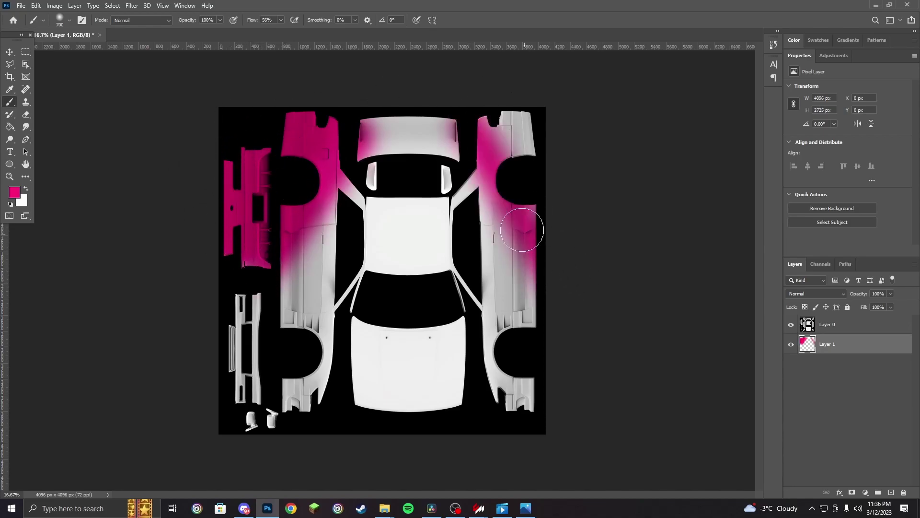
mouse_move(492, 181)
left_mouse_down()
mouse_move(576, 294)
mouse_move(498, 100)
mouse_move(350, 133)
mouse_move(405, 124)
mouse_move(555, 127)
mouse_move(440, 175)
mouse_move(393, 170)
mouse_move(446, 170)
left_mouse_up()
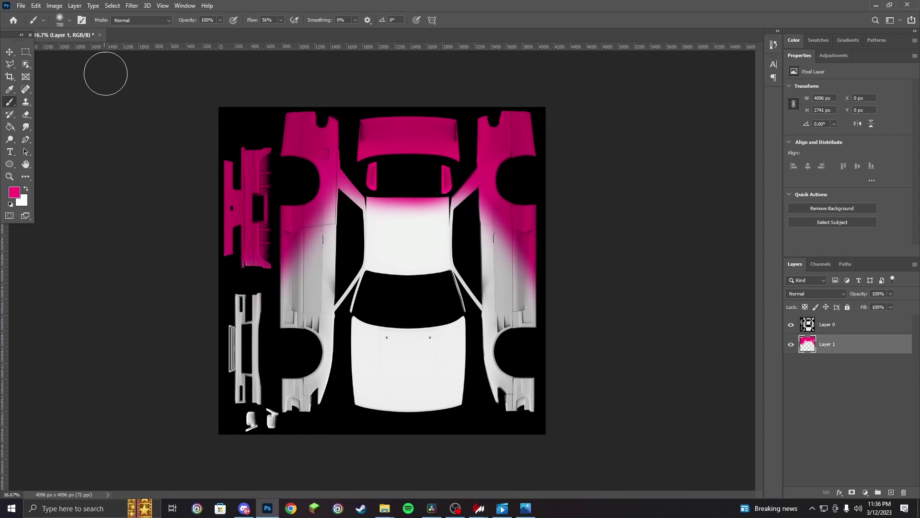
Step: Add a text box across the middle of the template reading YOUTUBE
left_click(10, 152)
left_click_drag(276, 217, 505, 283)
key("BackSpace")
type("K")
key("BackSpace")
type("YOUTUBE")
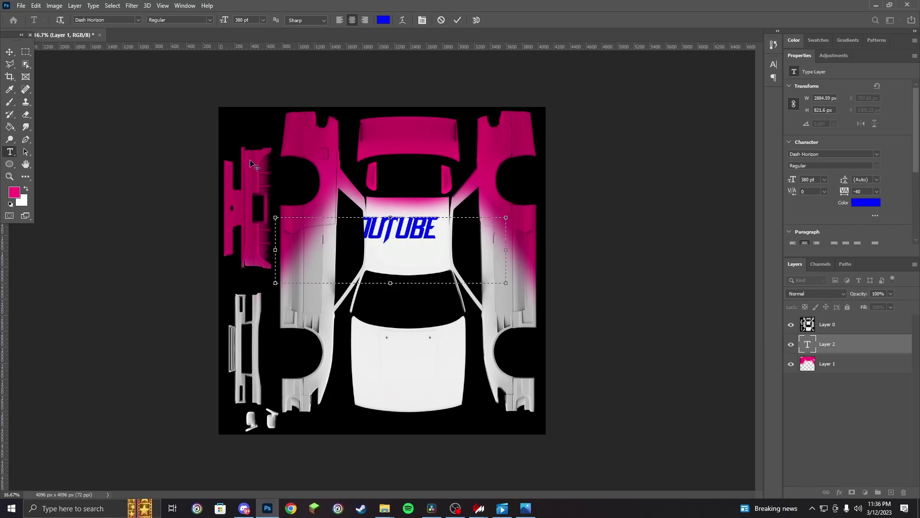
Step: Change the YOUTUBE text colour to the blue-violet 4800ff
key("ctrl+a")
left_click(386, 24)
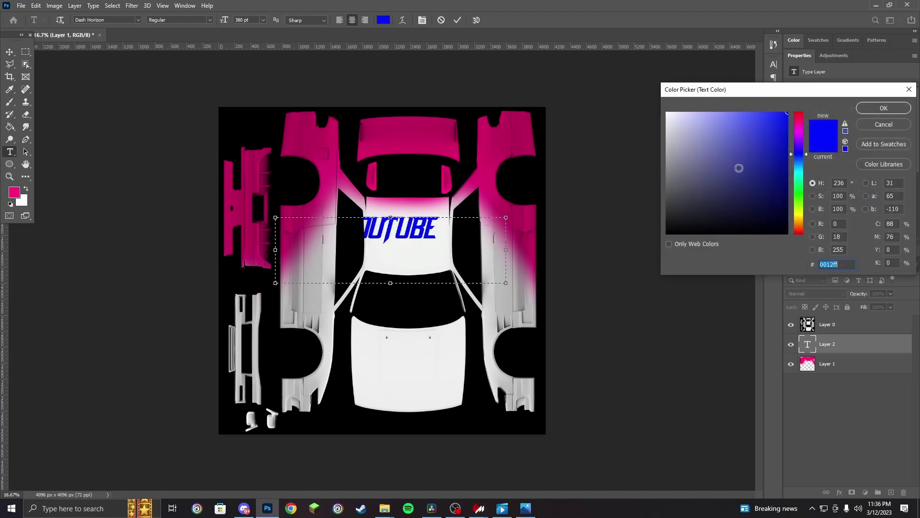
type("ffffff")
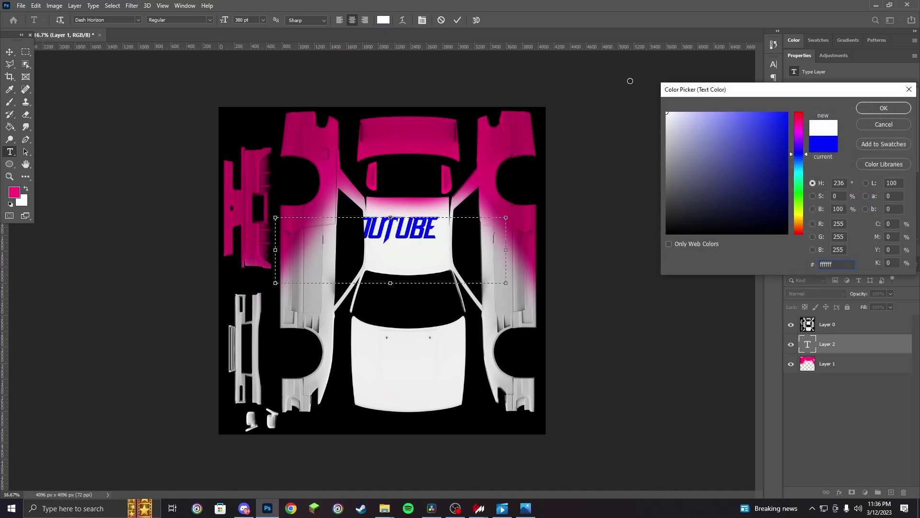
left_click(772, 129)
left_click_drag(772, 129, 741, 171)
left_click_drag(806, 153, 790, 99)
left_click_drag(801, 135, 800, 148)
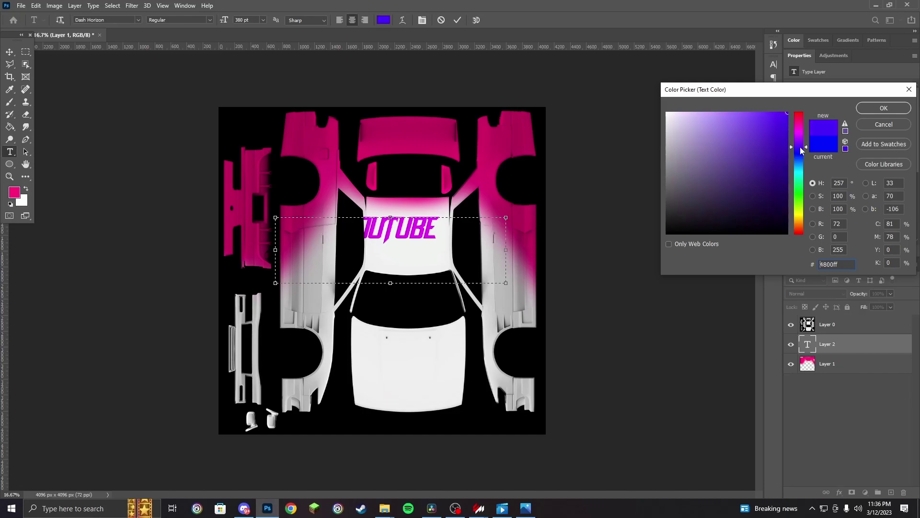
left_click(874, 110)
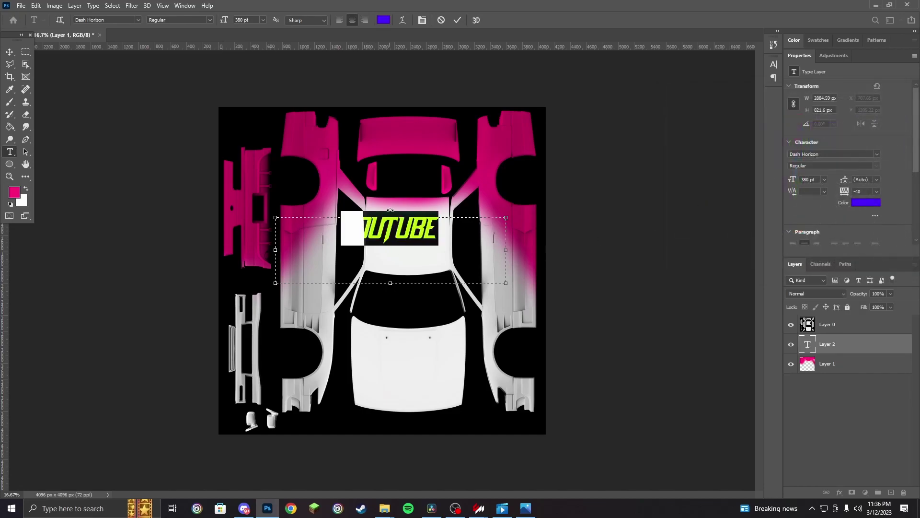
Step: Rotate the YOUTUBE text 90° and place it along the door area of the left-hand side panel
left_click(9, 52)
key("ctrl+t")
left_click_drag(498, 143, 472, 311)
left_click_drag(402, 242, 304, 261)
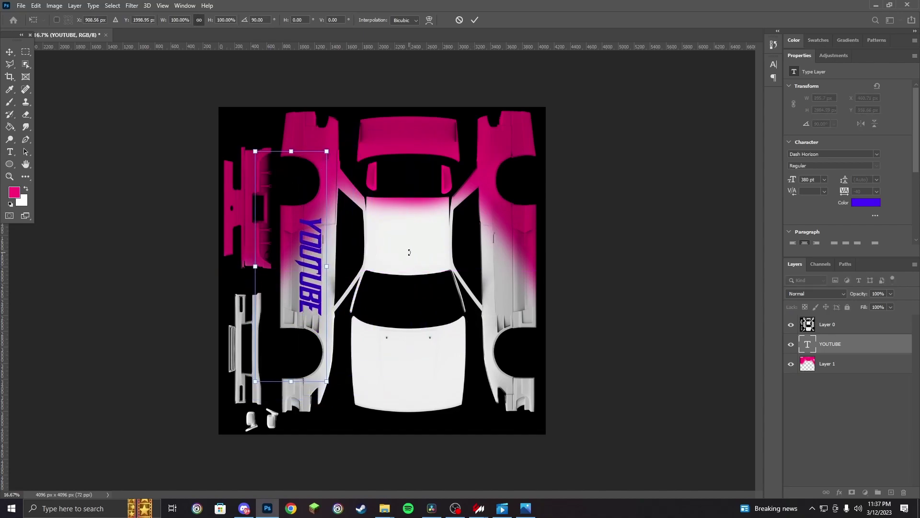
left_click(10, 52)
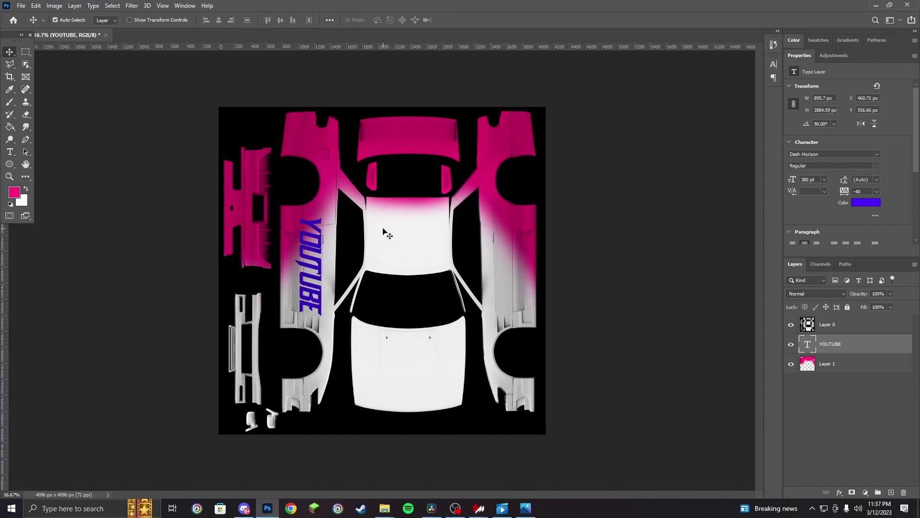
Step: Shift the YOUTUBE text slightly on the left-hand side panel to about X 455 px, Y 534 px, keeping its 90° rotation
key("ctrl+t")
left_click_drag(324, 265, 294, 271)
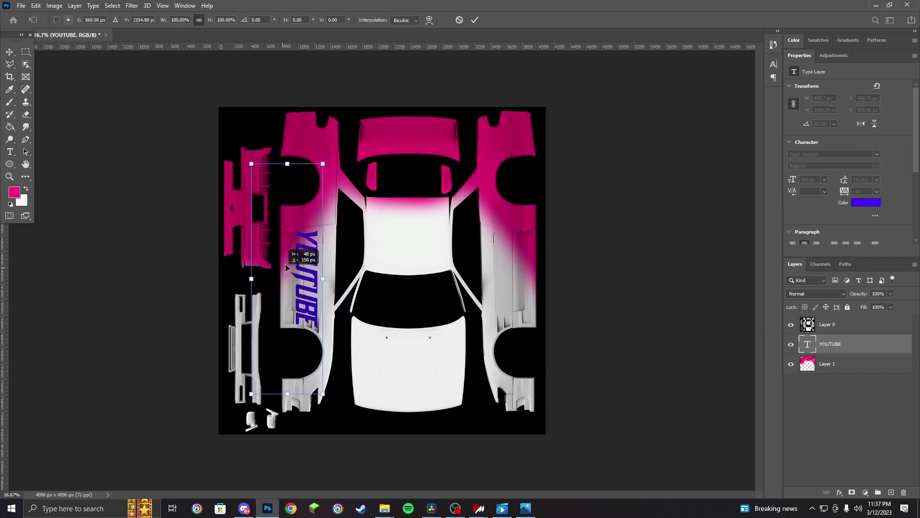
left_click_drag(299, 390, 269, 254)
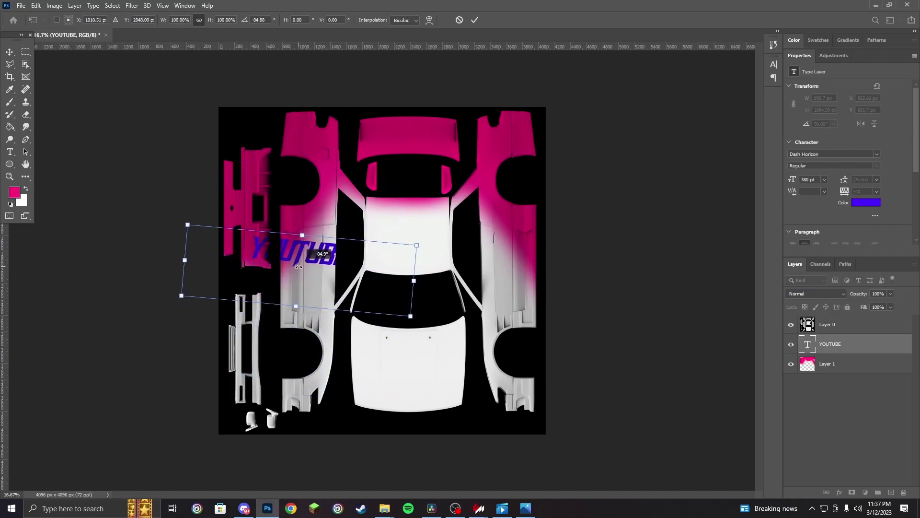
key("ctrl+z")
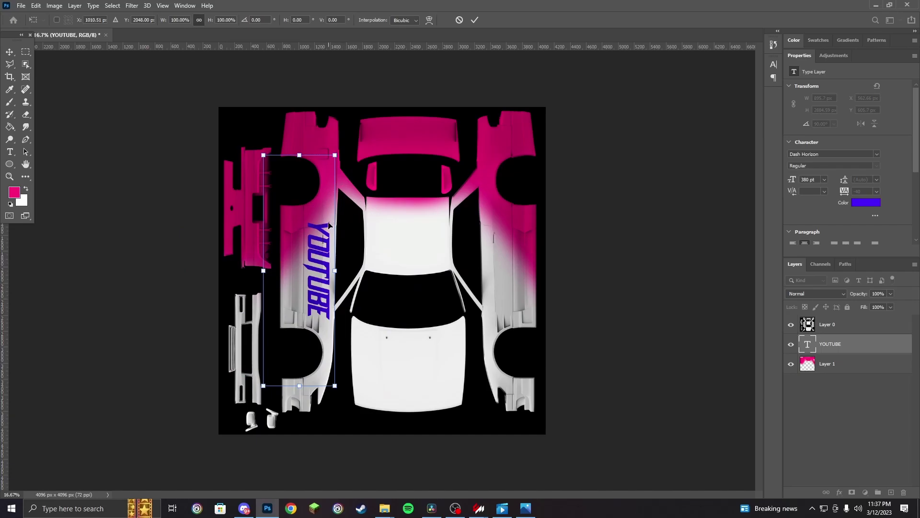
mouse_move(315, 263)
left_mouse_down()
mouse_move(329, 247)
mouse_move(313, 264)
mouse_move(309, 251)
mouse_move(319, 295)
mouse_move(318, 268)
left_mouse_up()
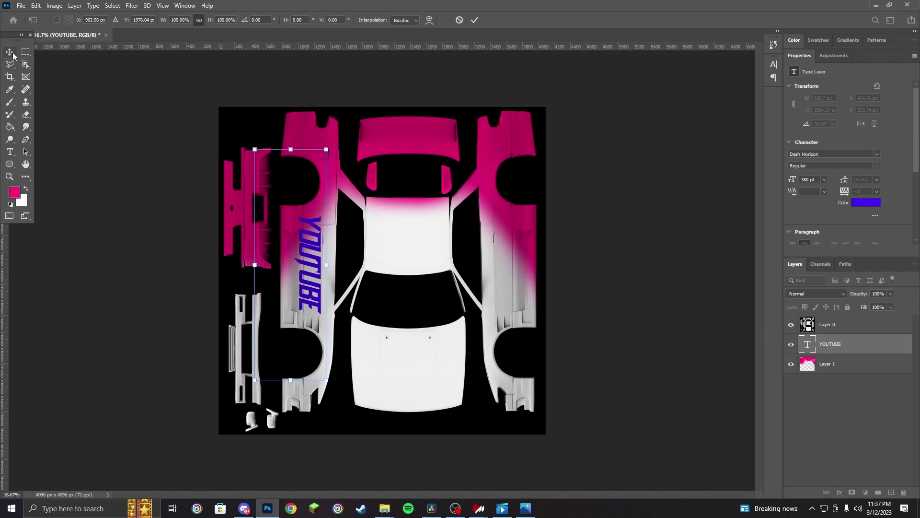
key("Return")
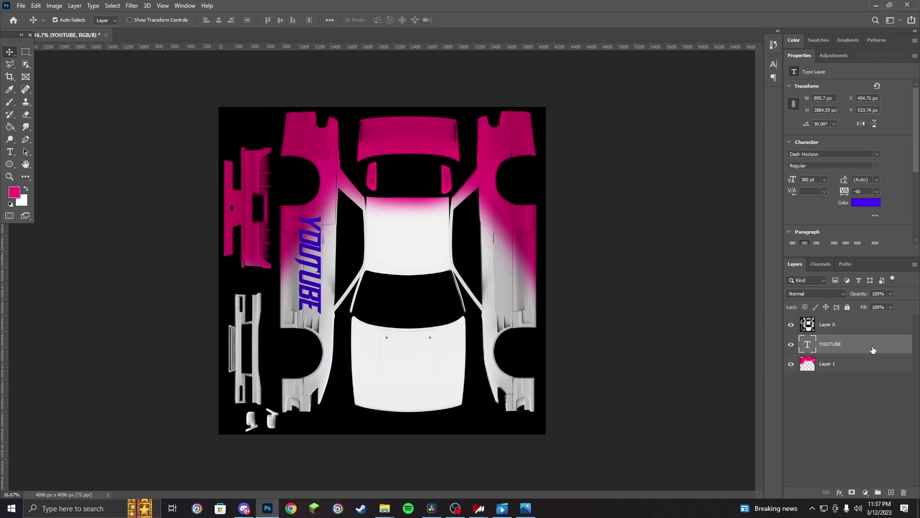
Step: Duplicate the YOUTUBE text layer, rotate the copy 180° and place it along the door area of the right-hand side panel
left_click_drag(844, 346, 844, 338)
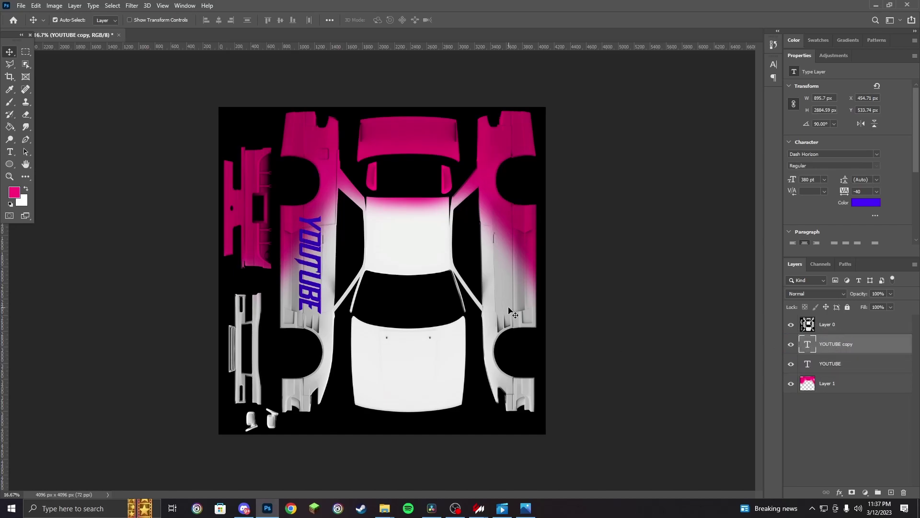
key("ctrl+t")
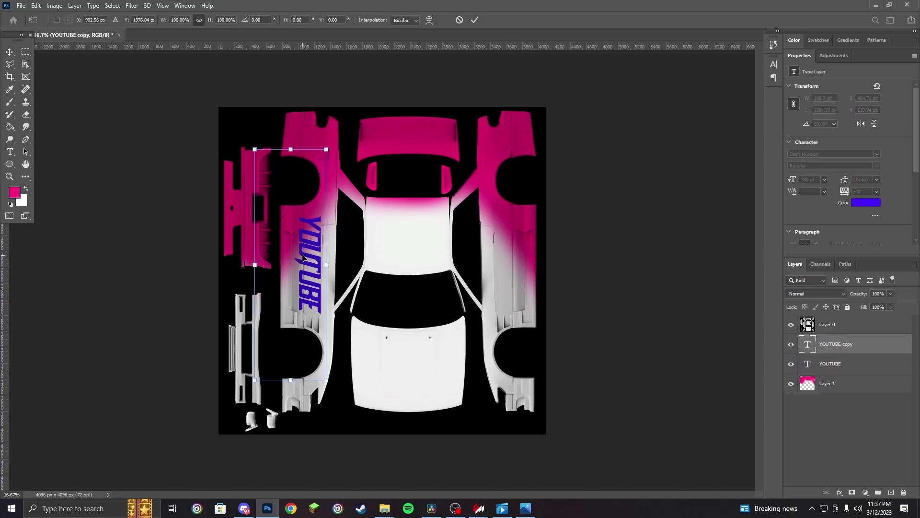
left_click_drag(302, 258, 507, 273)
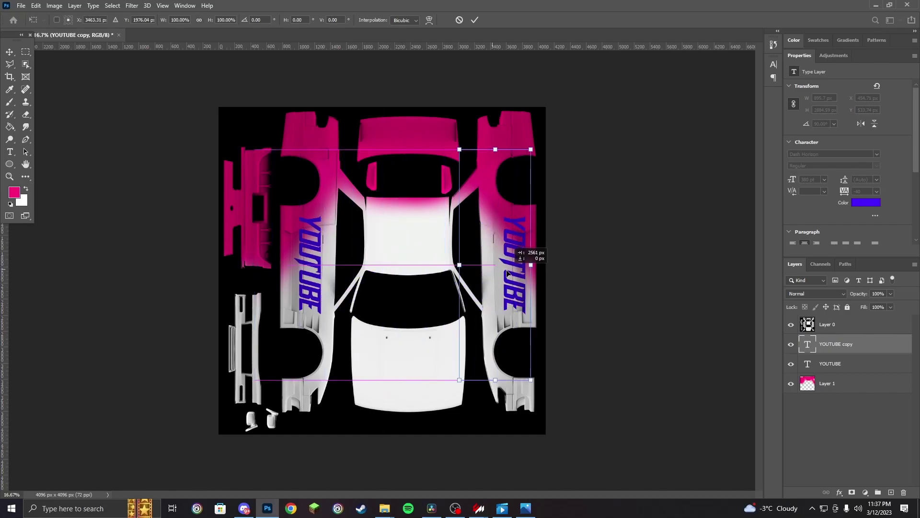
right_click(508, 273)
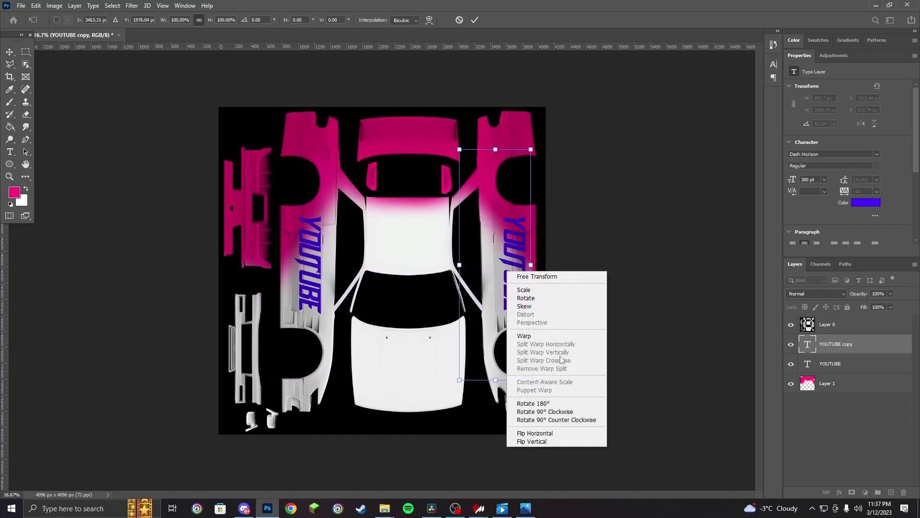
left_click(552, 403)
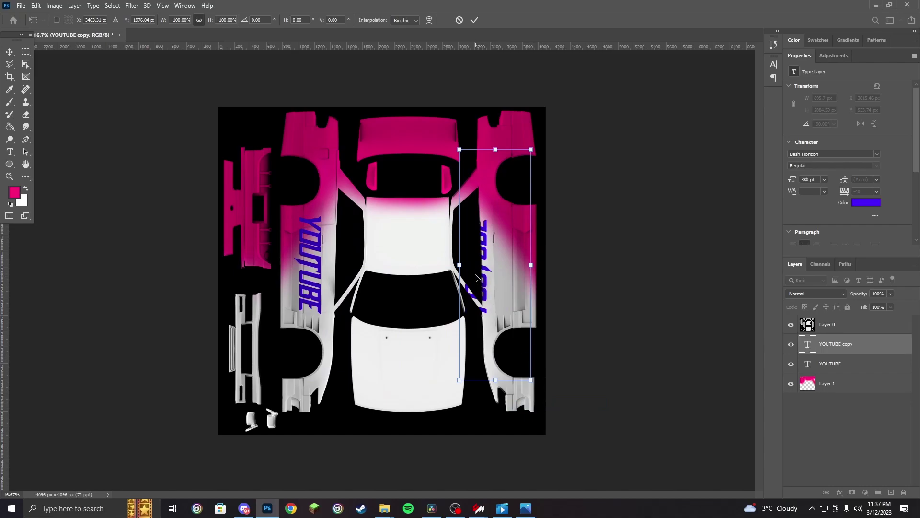
left_click_drag(479, 279, 512, 274)
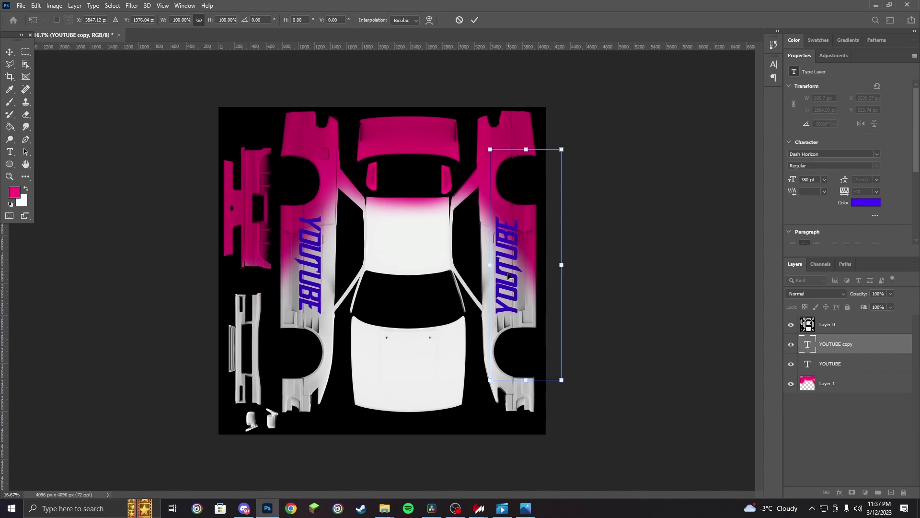
left_click(9, 56)
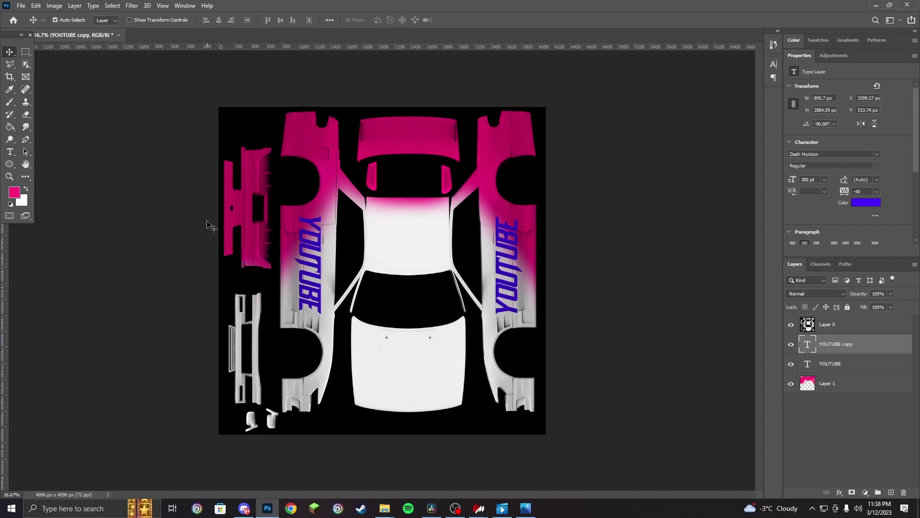
Step: Apply a Gradient Overlay to the YOUTUBE copy layer using the blue-to-purple Purple_11 gradient
double_click(893, 345)
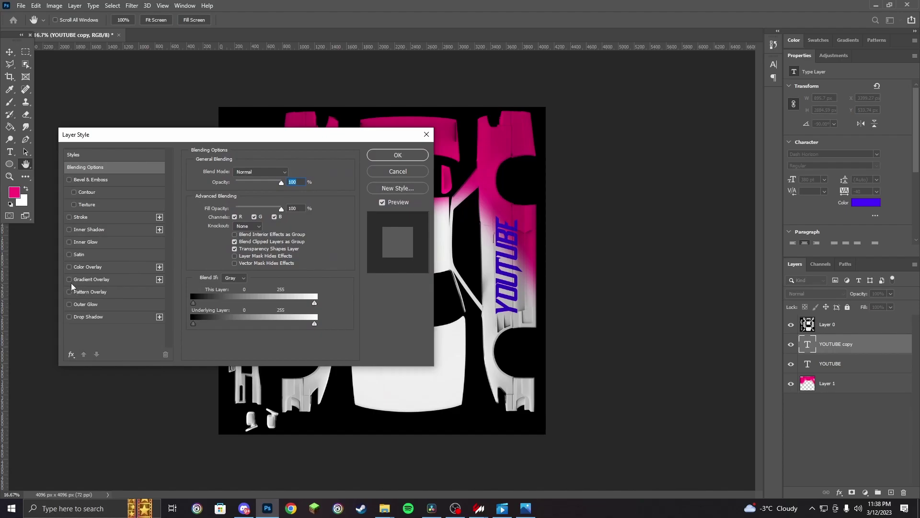
left_click(69, 279)
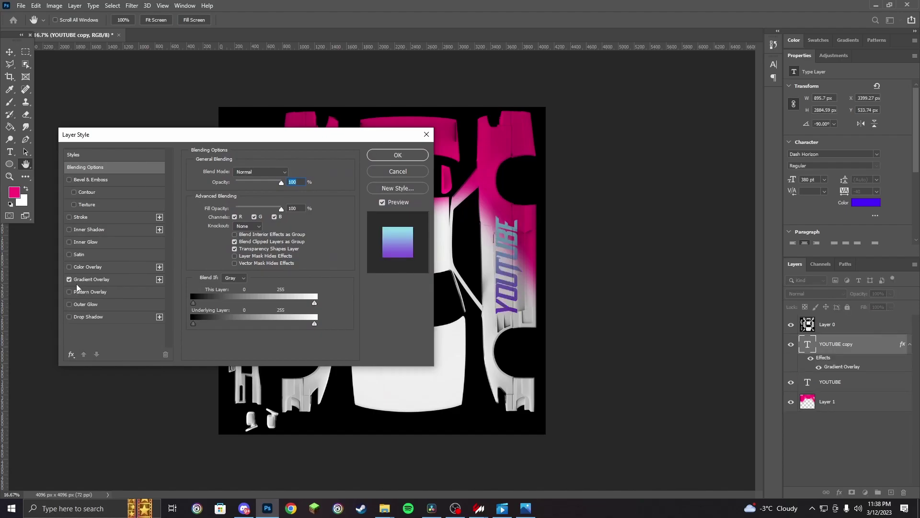
left_click(69, 255)
left_click(69, 254)
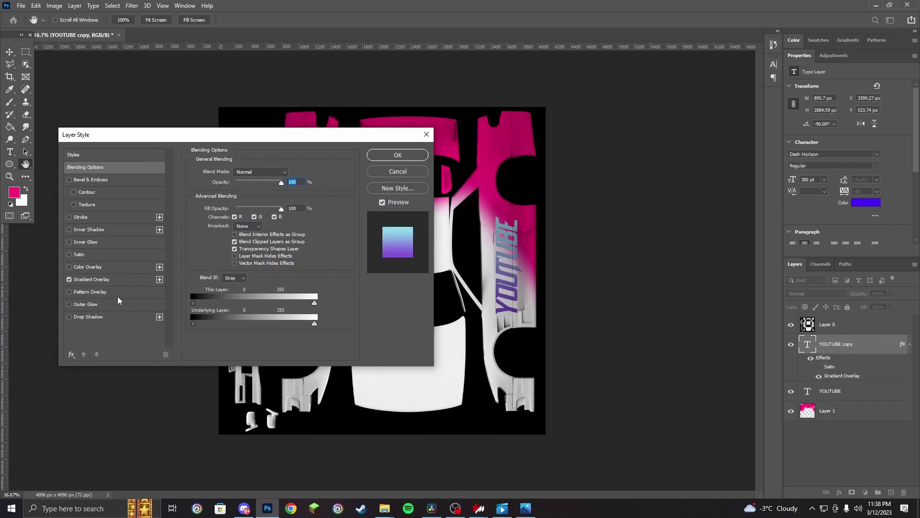
left_click(96, 280)
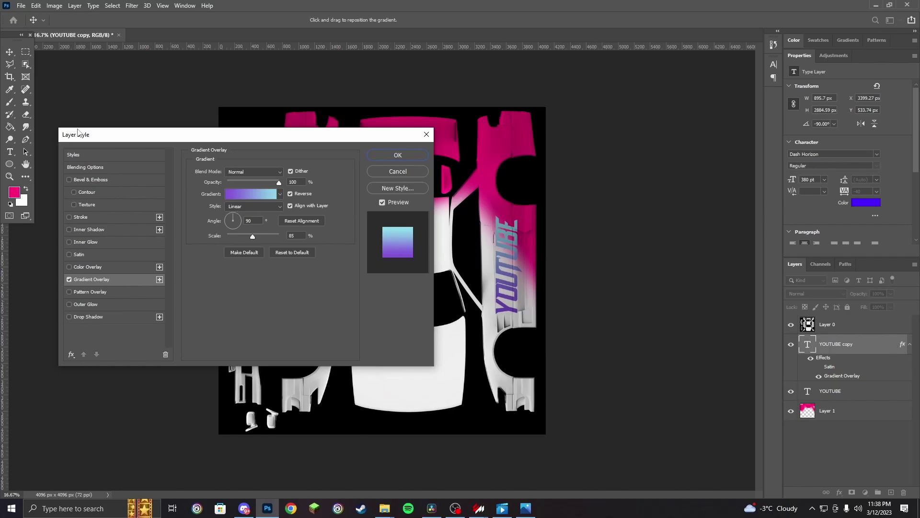
left_click(258, 198)
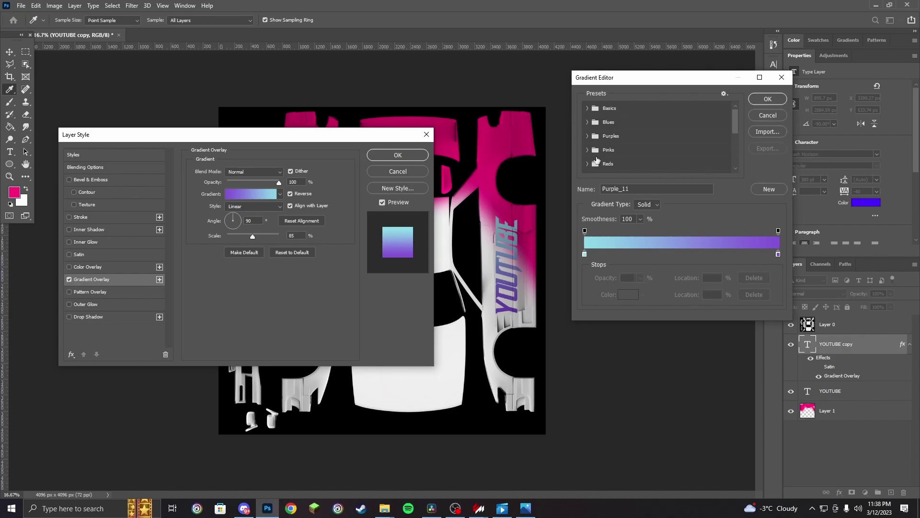
scroll(591, 136, "down", 3)
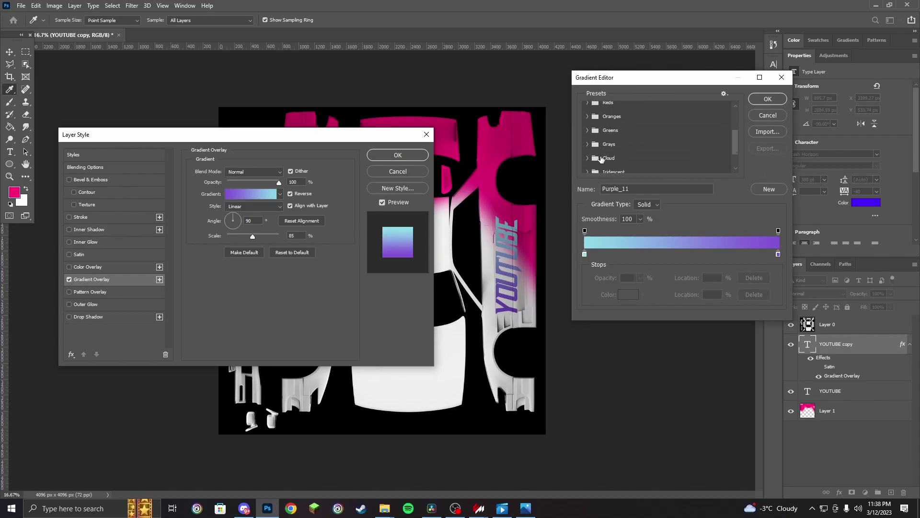
left_click(589, 140)
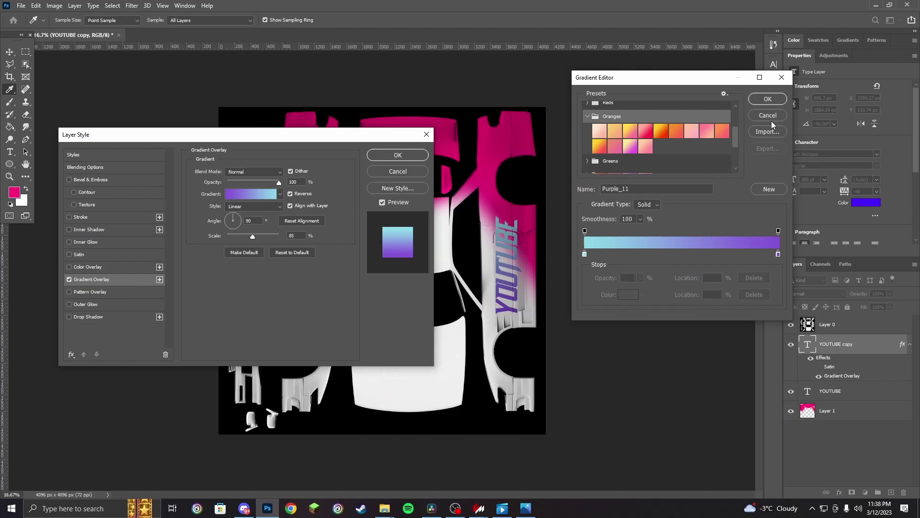
left_click(772, 120)
left_click(389, 156)
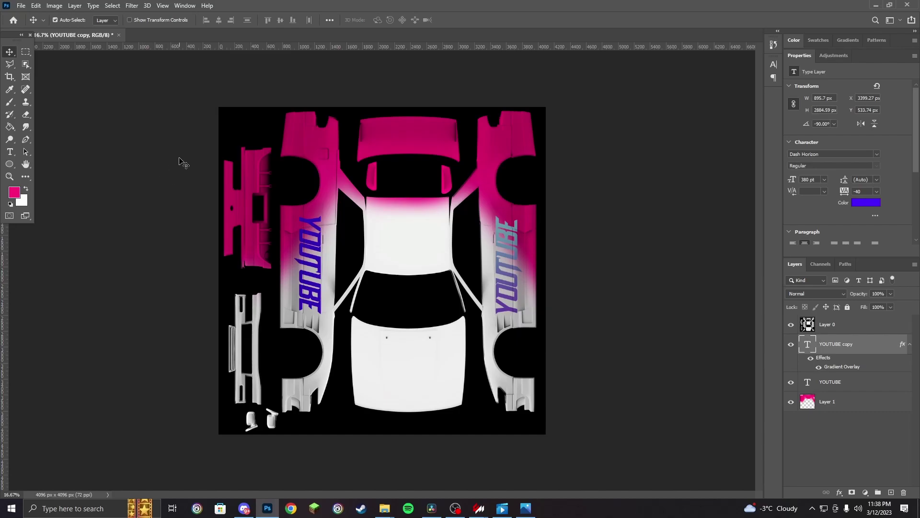
Step: Switch to File Explorer and open the SelectedTribals folder inside livery stuff > DecalPack to look for a decal
mouse_move(401, 499)
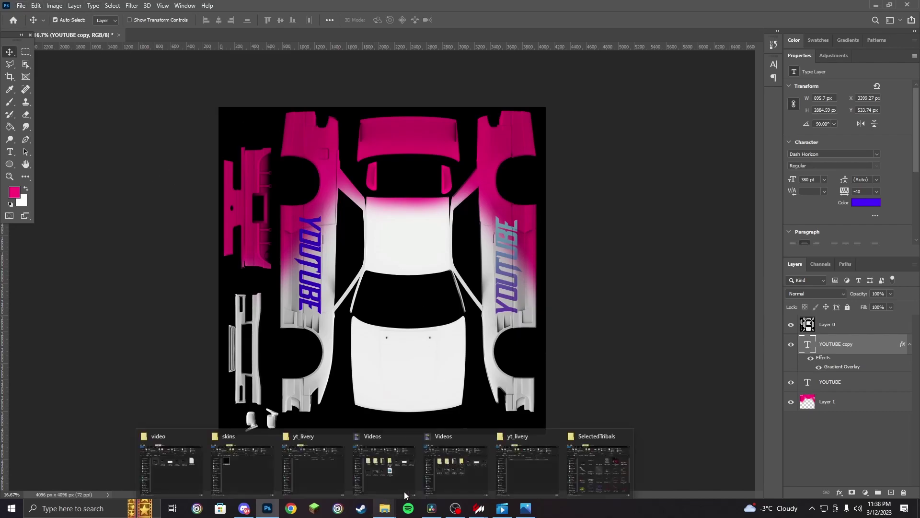
left_click(875, 5)
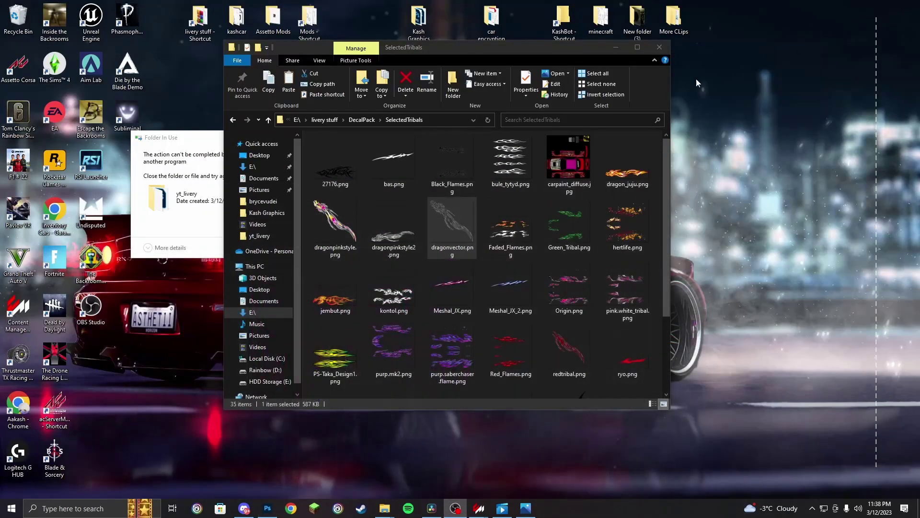
double_click(211, 19)
double_click(357, 254)
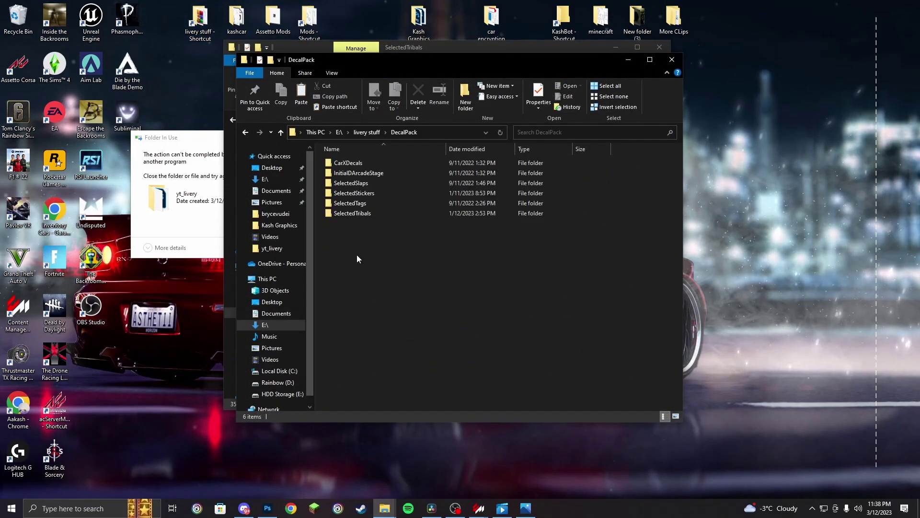
double_click(372, 213)
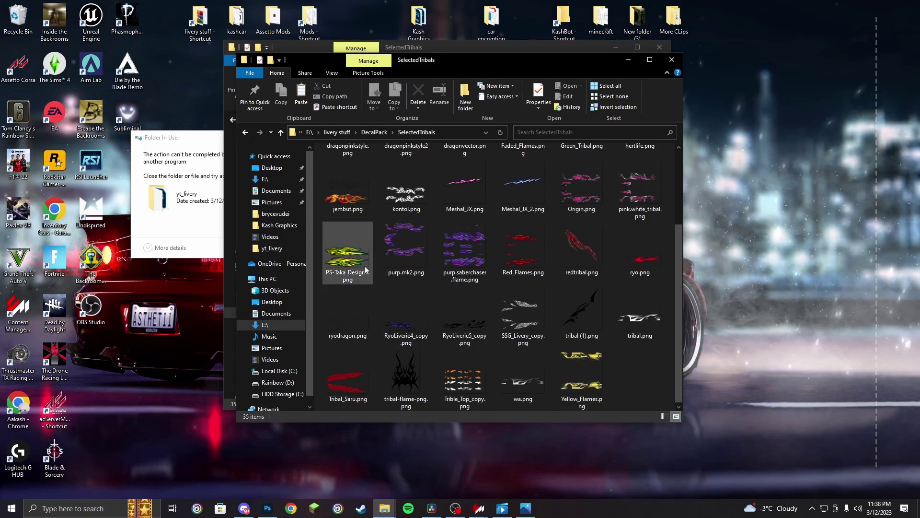
scroll(522, 352, "up", 2)
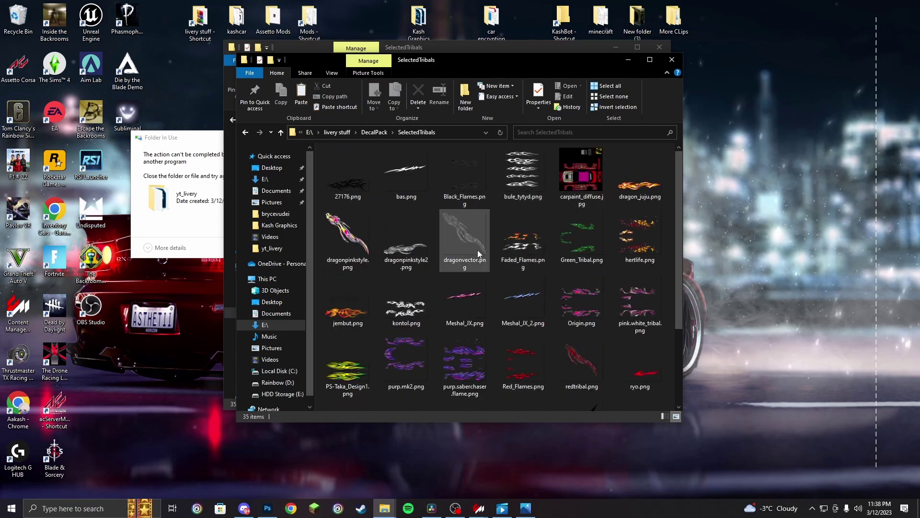
Step: Place dragonvector.png in the Photoshop template, scaled to about 230% and rotated about -138°, along the right-hand side panel
left_click_drag(457, 243, 381, 309)
left_click_drag(417, 220, 245, 217)
left_click_drag(377, 283, 509, 162)
mouse_move(541, 128)
left_mouse_down()
mouse_move(547, 107)
mouse_move(553, 127)
left_mouse_up()
left_click_drag(510, 159, 498, 149)
left_click_drag(559, 125, 561, 132)
left_click_drag(475, 186, 418, 305)
left_click_drag(566, 196, 547, 142)
left_click_drag(464, 205, 508, 213)
left_click_drag(578, 132, 586, 138)
left_click_drag(527, 216, 534, 203)
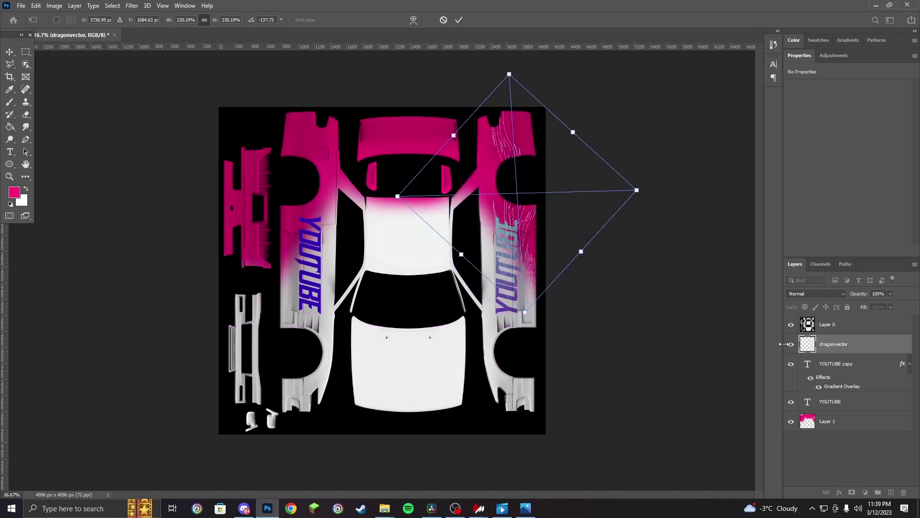
Step: Apply the blue-to-purple Gradient Overlay to the dragonvector layer and move it below the YOUTUBE text layers, above Layer 1
double_click(880, 345)
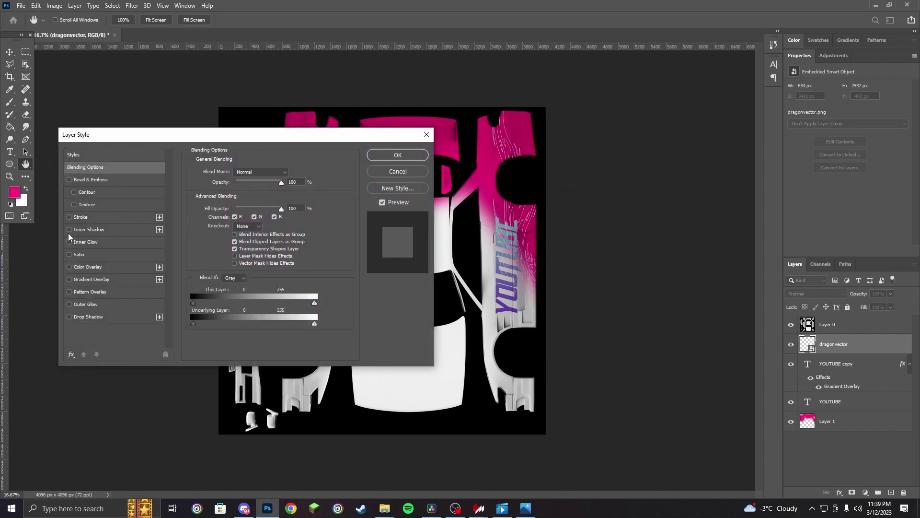
left_click(69, 280)
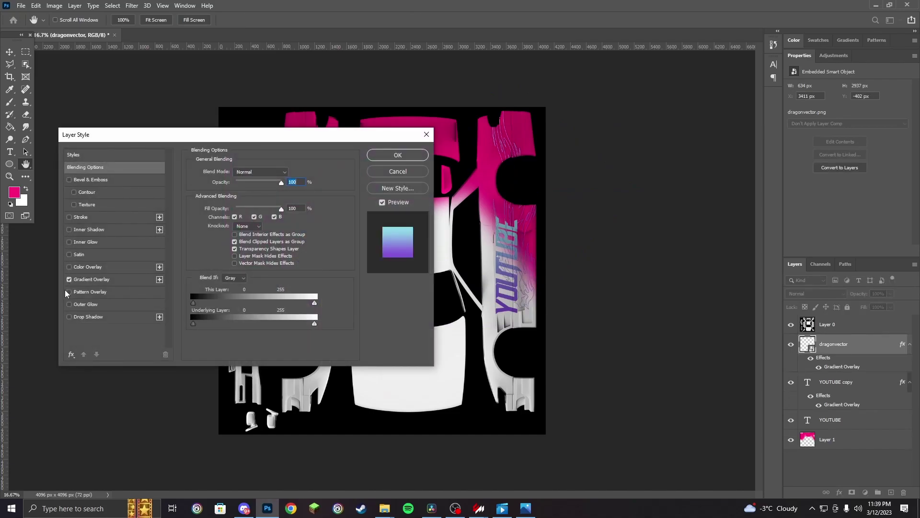
left_click(397, 155)
left_click_drag(837, 345, 829, 434)
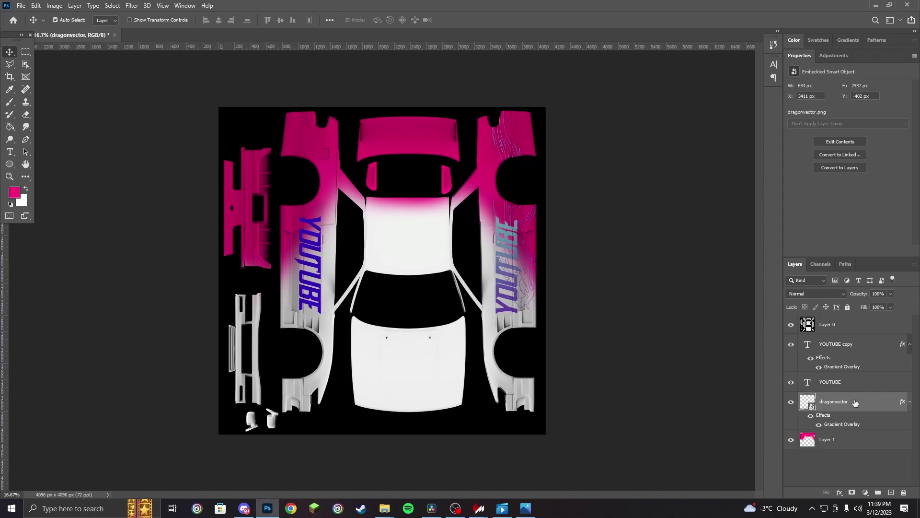
scroll(700, 319, "up", 1)
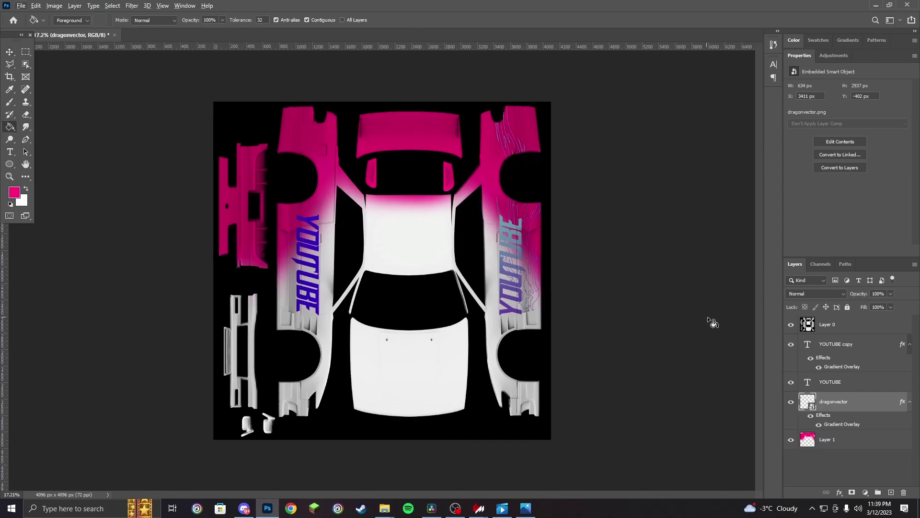
key("g")
left_click(9, 54)
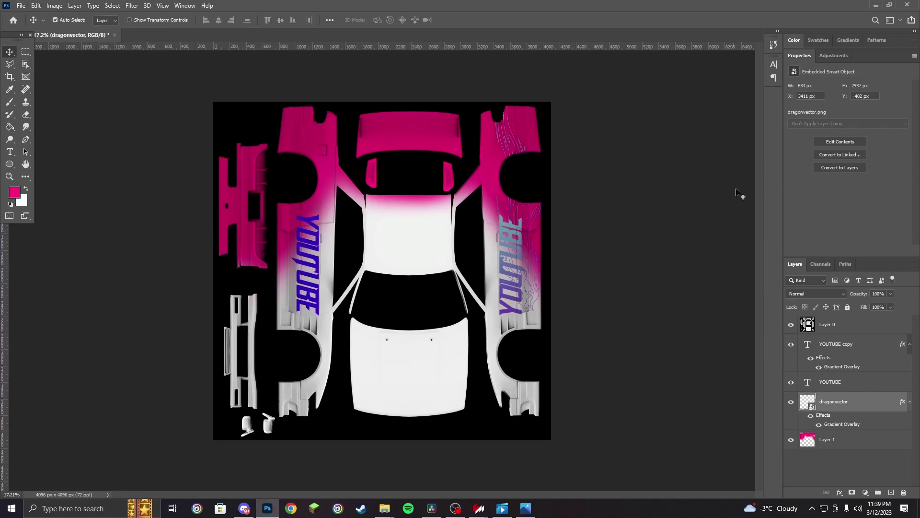
Step: Flatten the image so that all livery layers merge into a single background
left_click(833, 325)
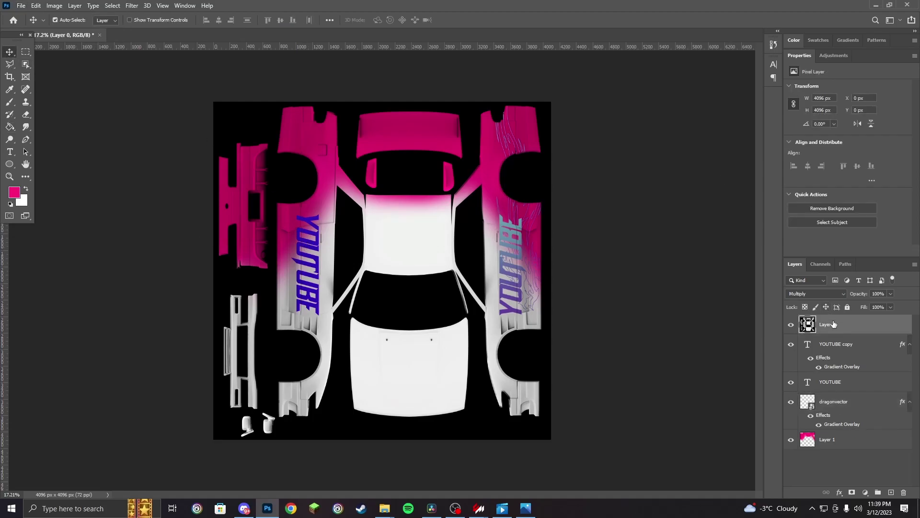
right_click(851, 331)
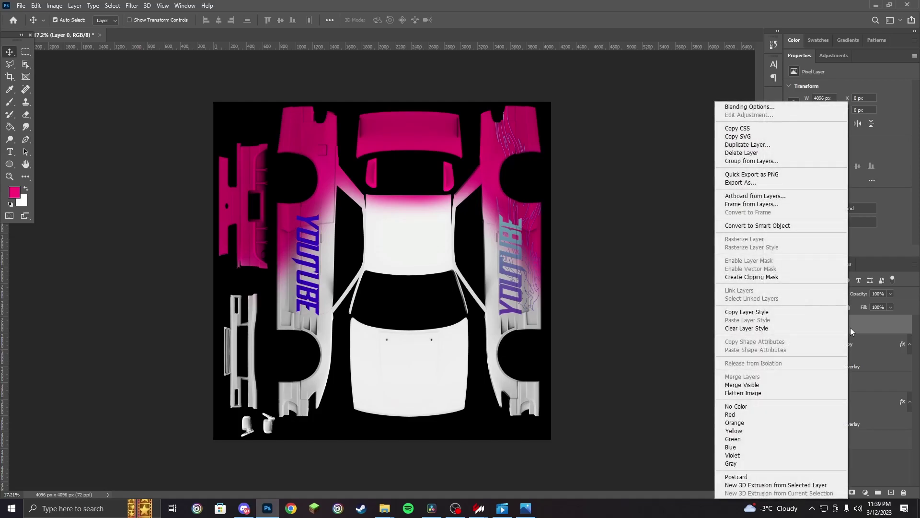
left_click(744, 393)
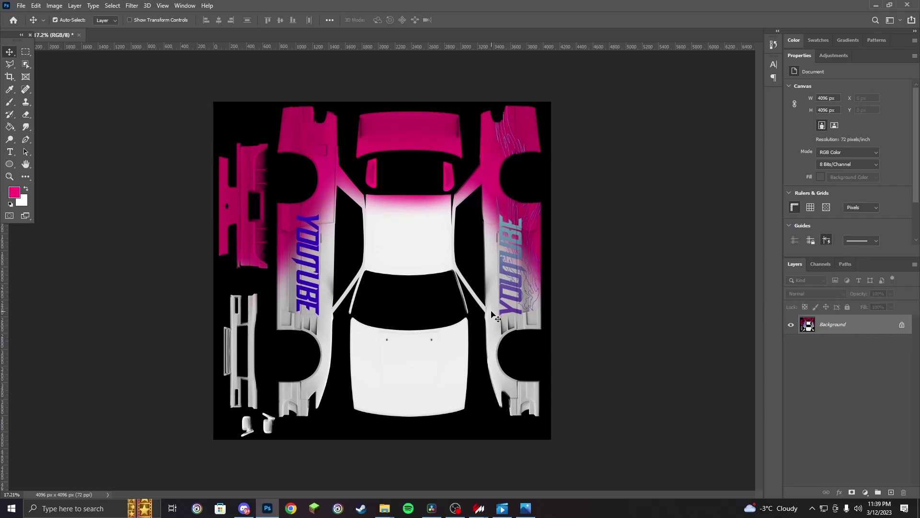
Step: Save the flattened livery over skin.dds in the yt_livery folder, using DXT5 format with the Alpha 1 channel
left_click(24, 4)
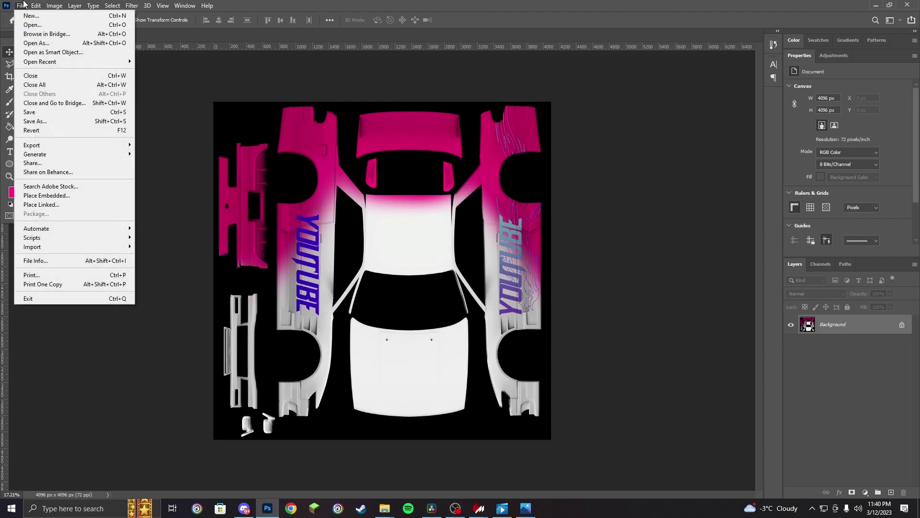
left_click(38, 121)
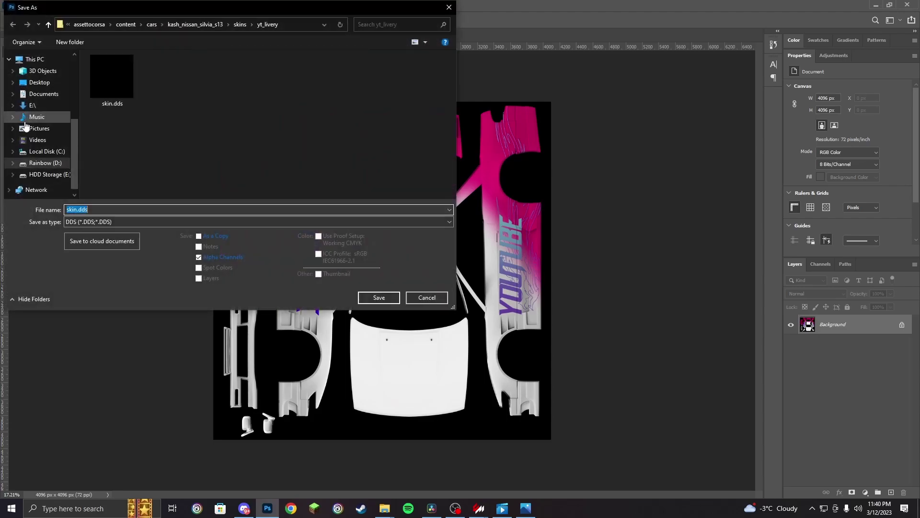
left_click(116, 81)
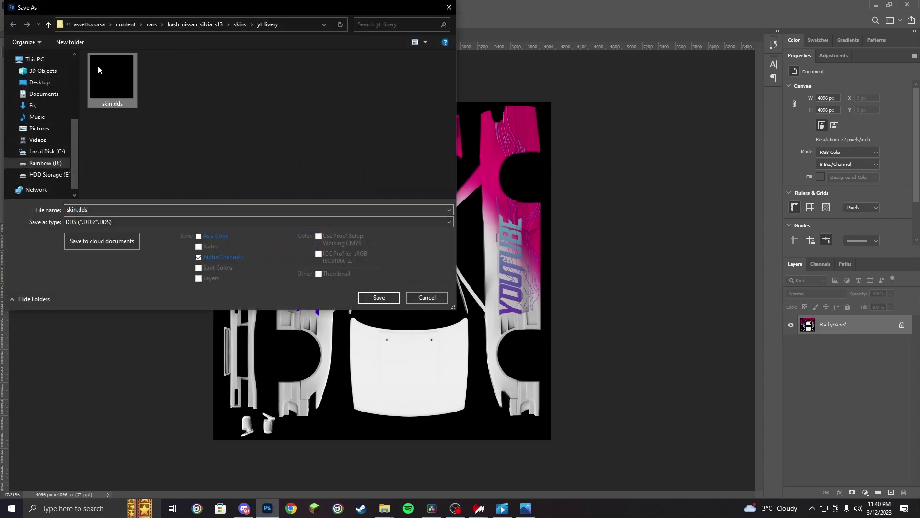
left_click(378, 297)
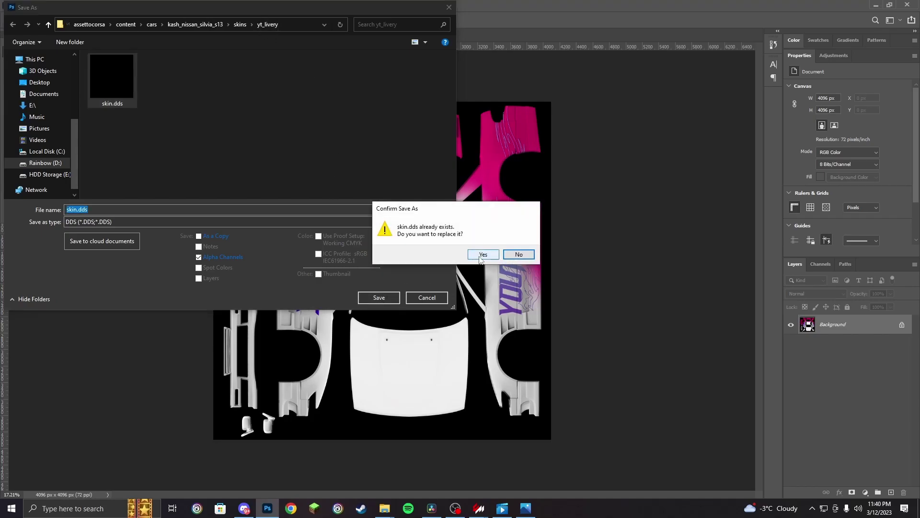
left_click(482, 255)
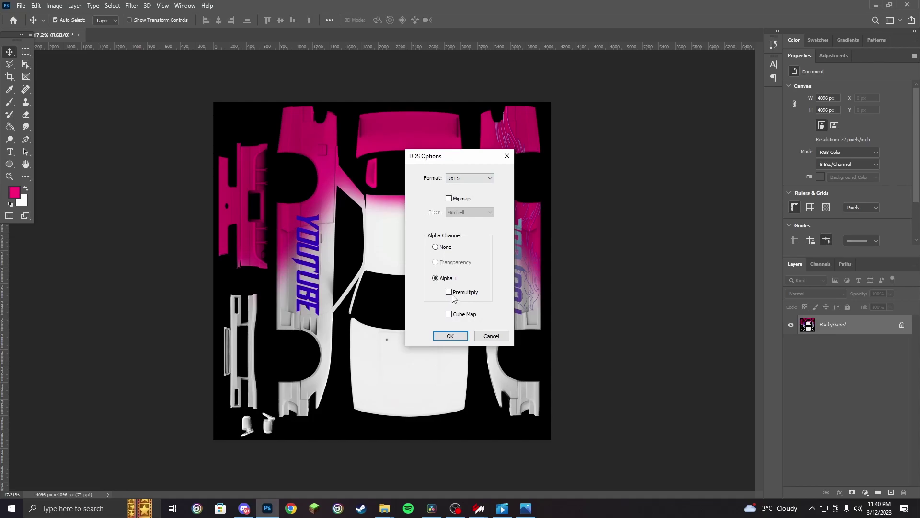
left_click(448, 336)
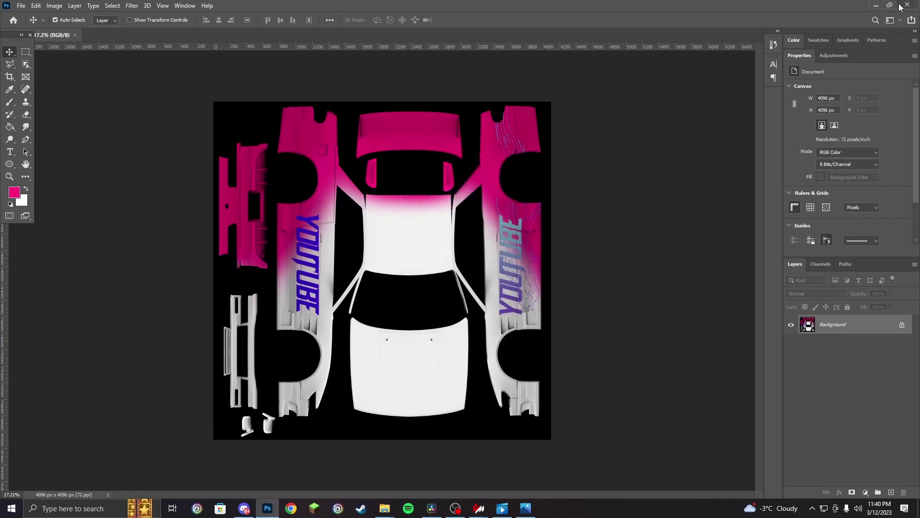
Step: Switch to Content Manager, open the Kash Nissan Silvia S13 in CM Showroom and inspect its Yt Livery skin
left_click(875, 5)
mouse_move(478, 509)
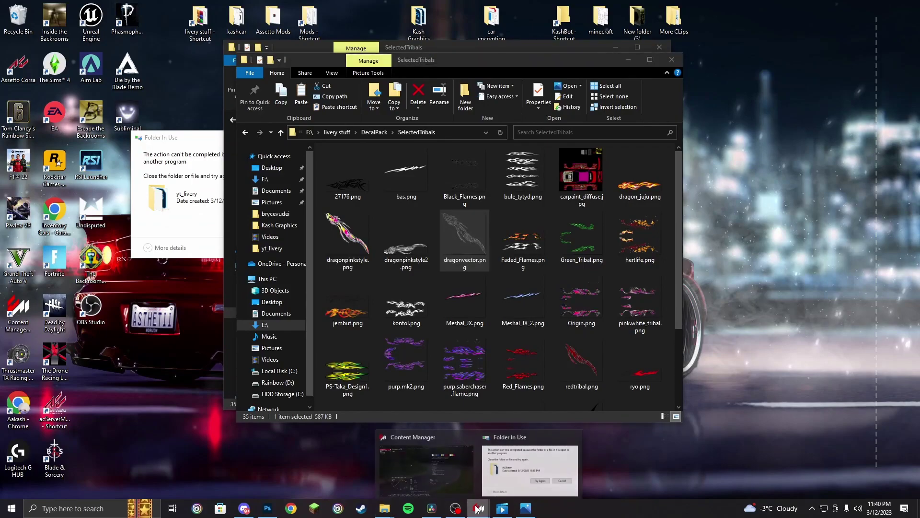
left_click(448, 459)
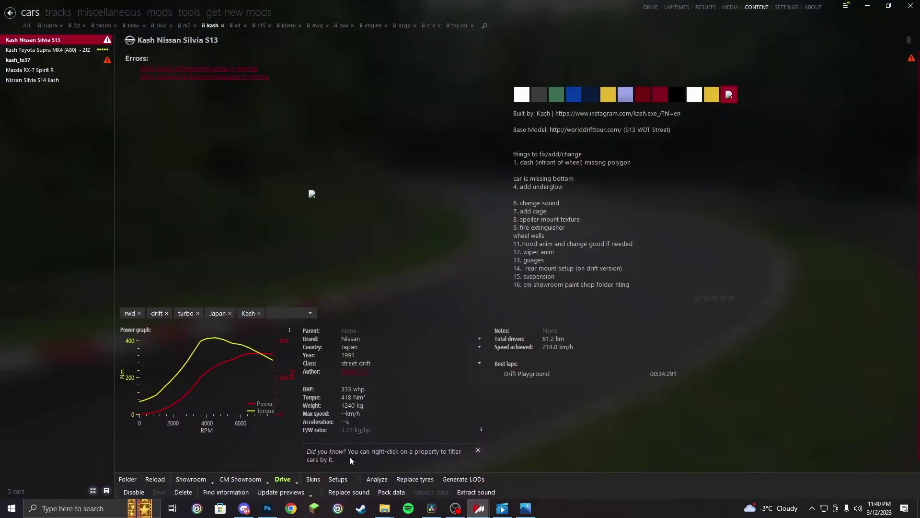
left_click(230, 481)
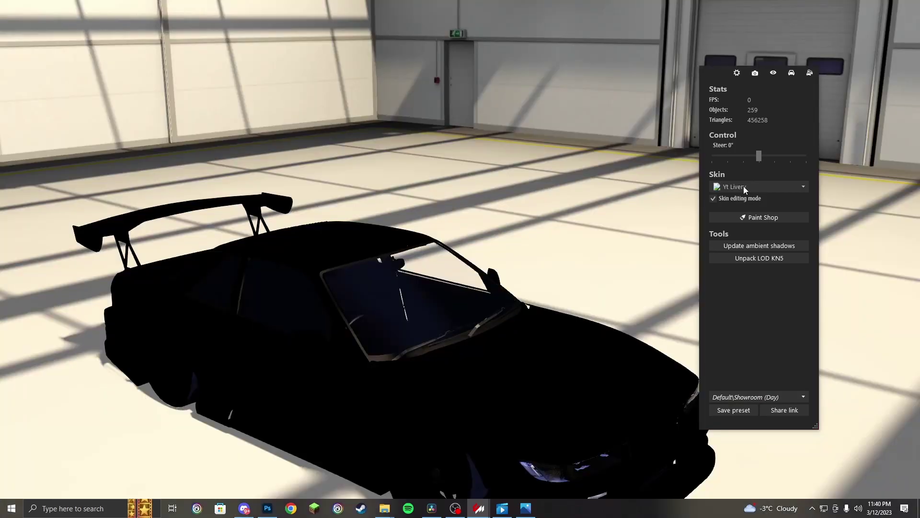
left_click(744, 186)
left_click(743, 186)
left_click_drag(451, 310, 534, 303)
scroll(410, 355, "up", 5)
scroll(439, 329, "down", 10)
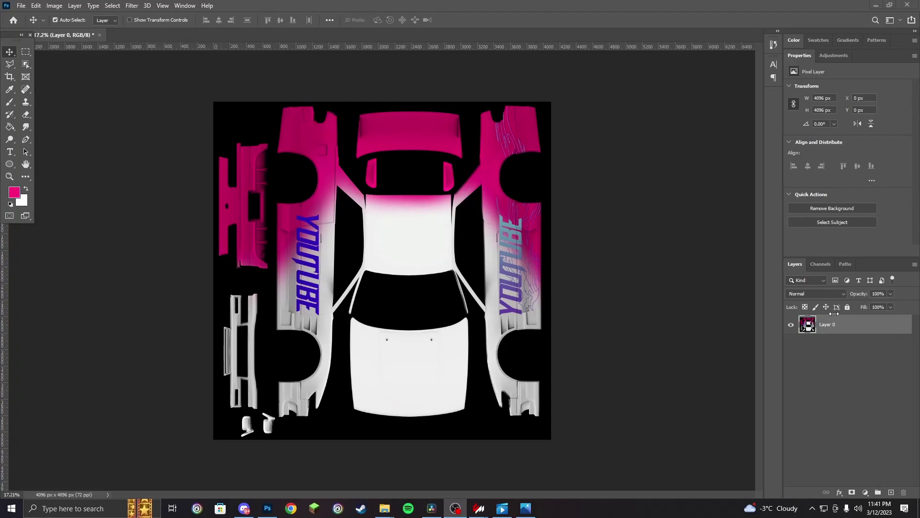
Step: Back in Photoshop, undo the Layer 0 changes and the flatten to restore the separate livery layers
left_click(842, 329)
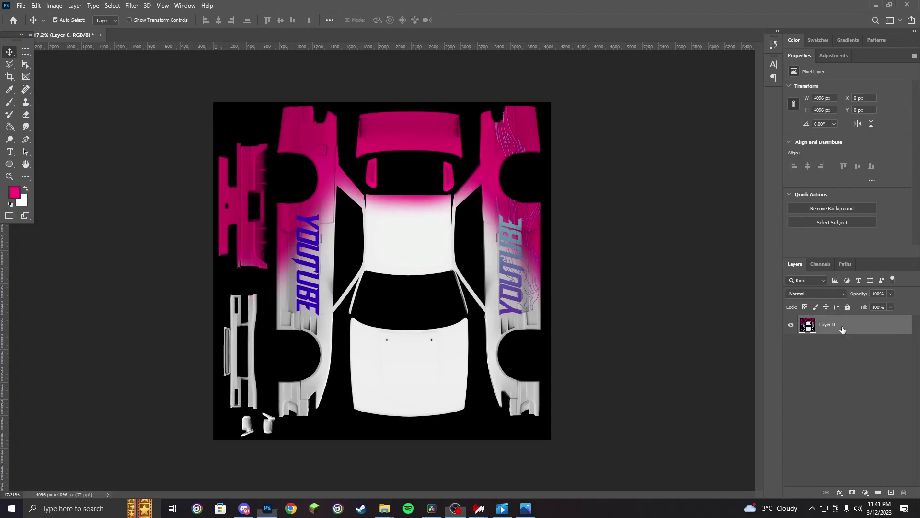
left_click(847, 306)
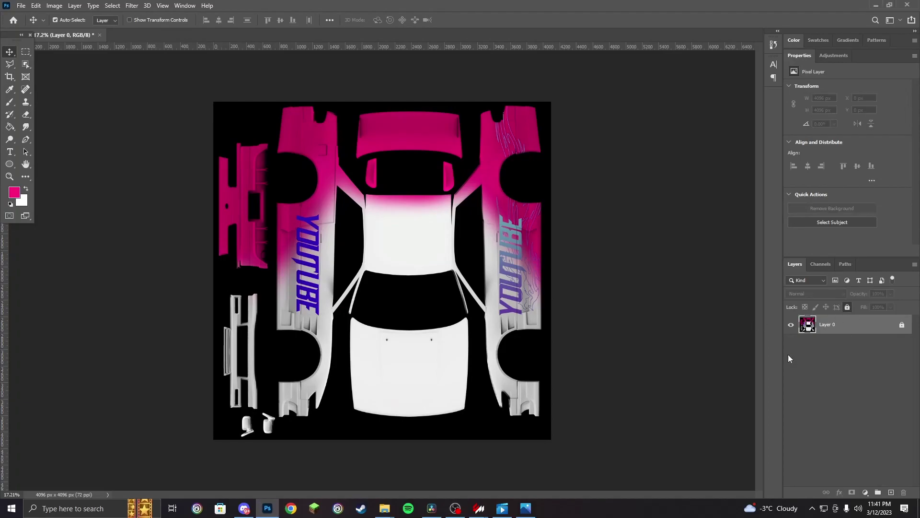
key("ctrl+z")
key("ctrl+z")
key("ctrl+z")
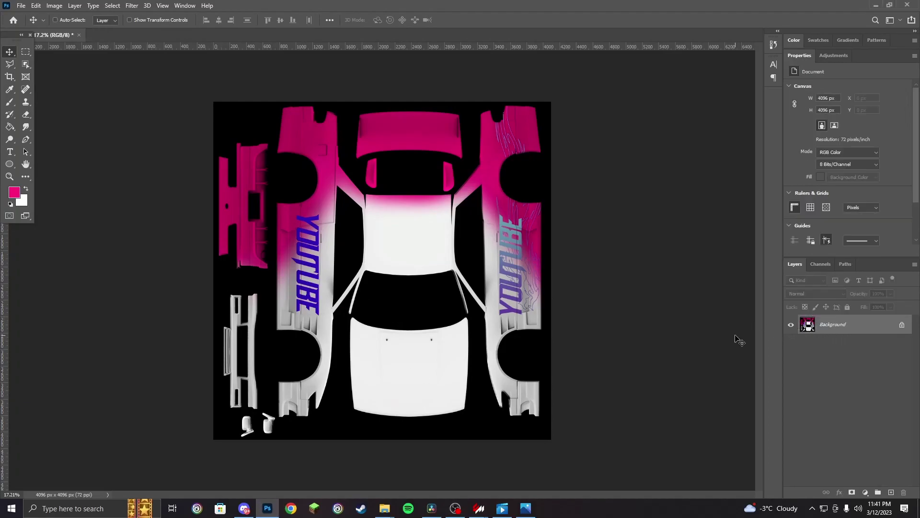
key("ctrl+z")
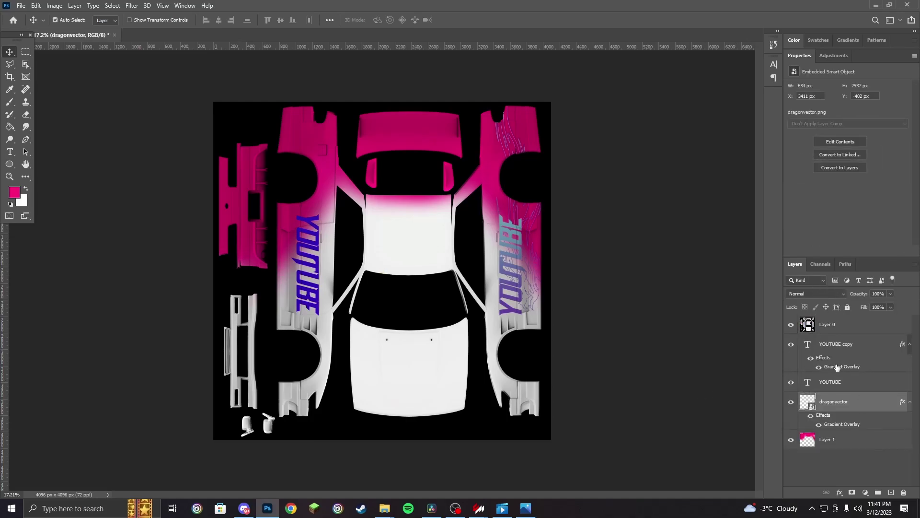
Step: Save the layered livery as skin.psd in the yt_livery folder and close the document
left_click(20, 5)
left_click(38, 113)
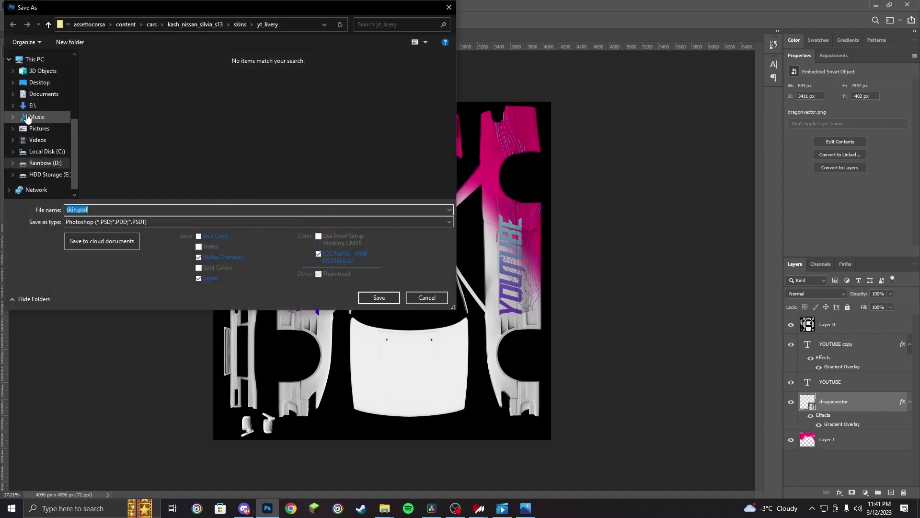
left_click(378, 298)
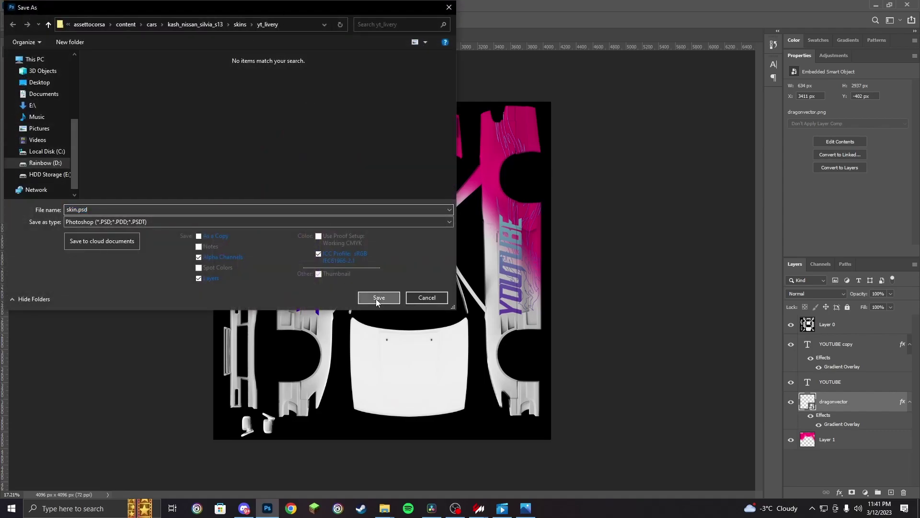
left_click(566, 144)
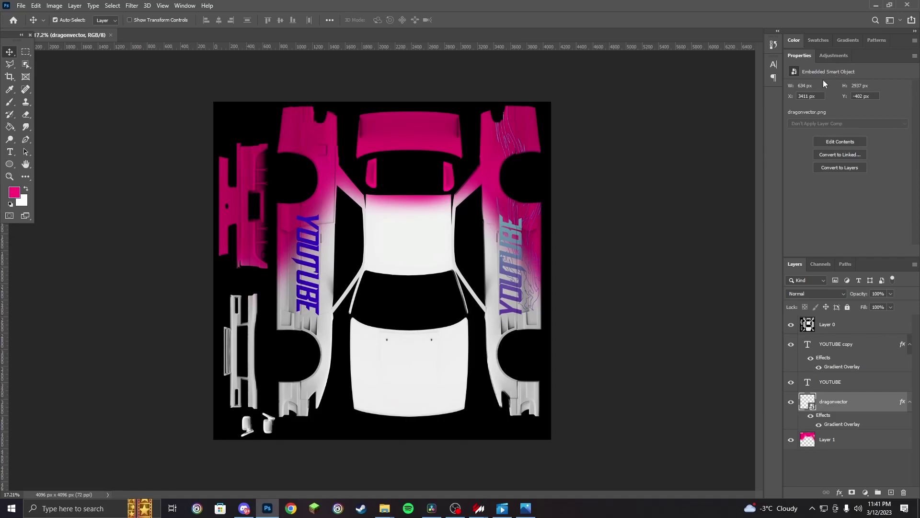
left_click(110, 36)
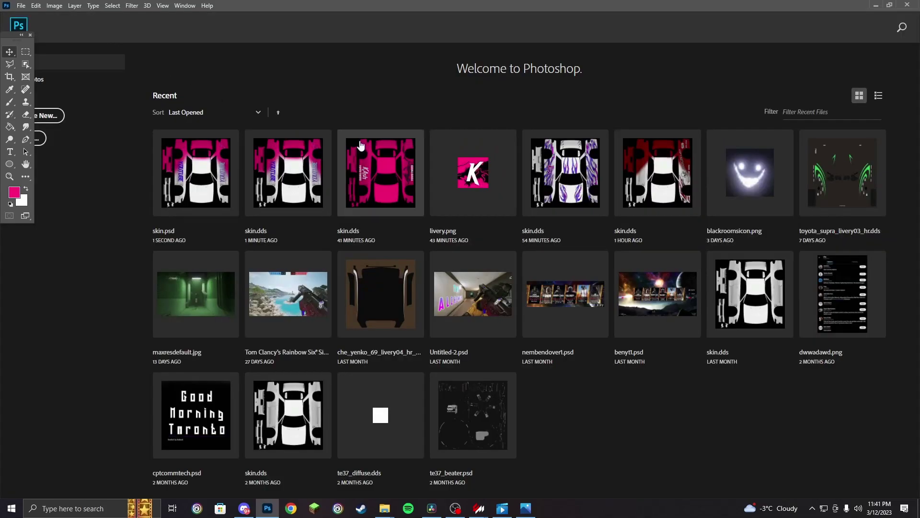
Step: Switch to File Explorer and view livery.png from the yt_livery folder in the image viewer
left_click(875, 5)
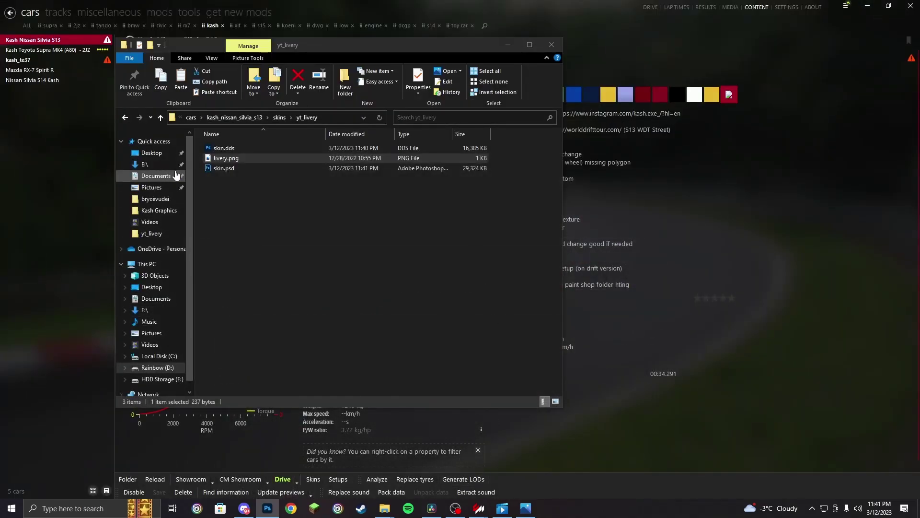
left_click(209, 158)
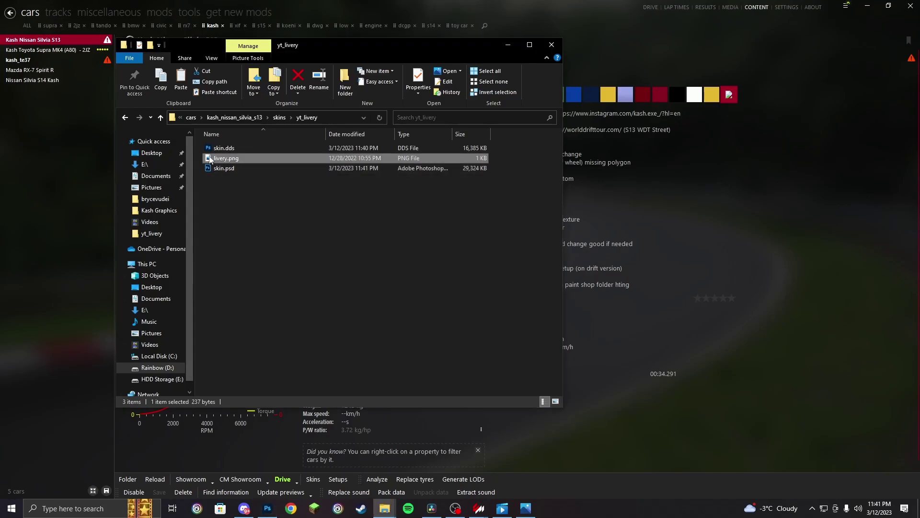
double_click(208, 159)
scroll(510, 282, "up", 5)
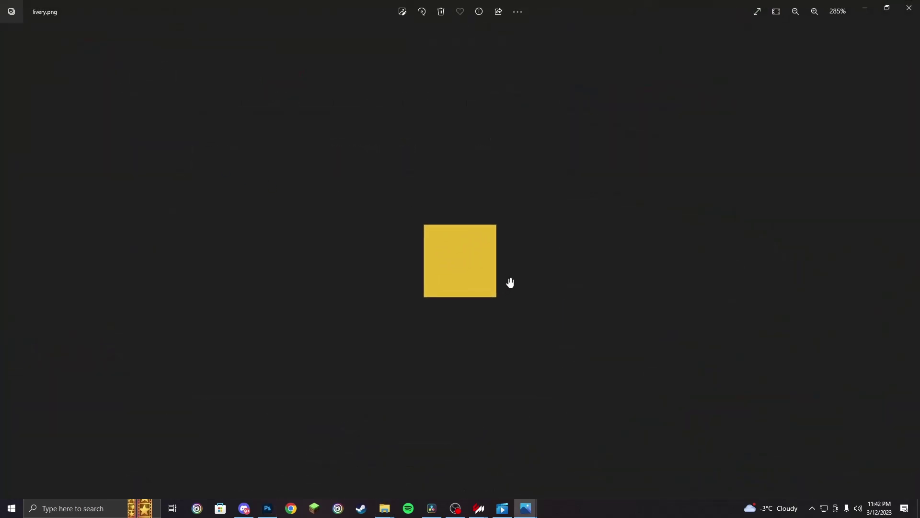
left_click(865, 8)
Step: Look at the files in the yellow skin's folder, including its livery.png, and return to the yt_livery folder
left_click(280, 117)
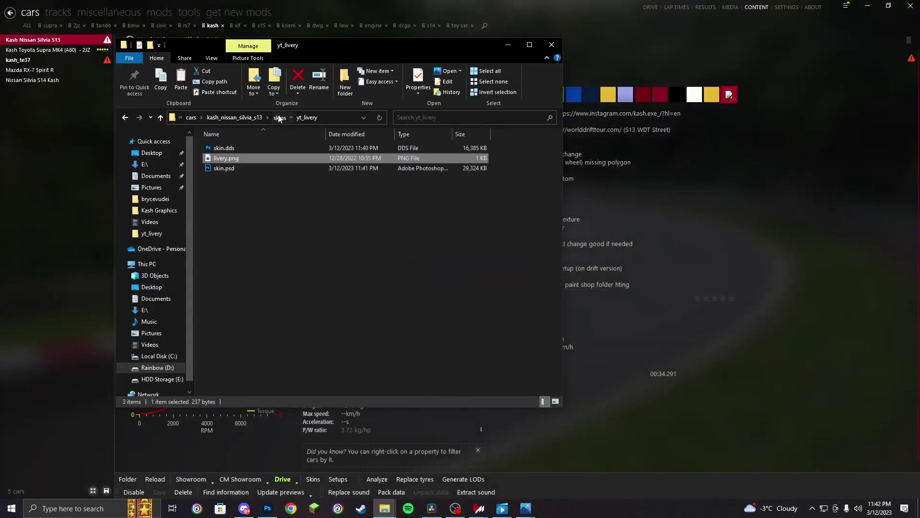
double_click(231, 263)
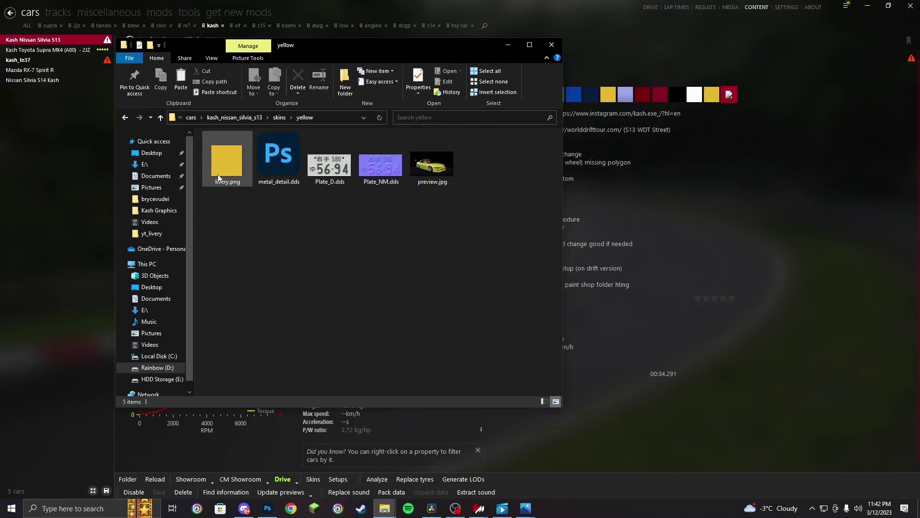
left_click(279, 117)
double_click(218, 271)
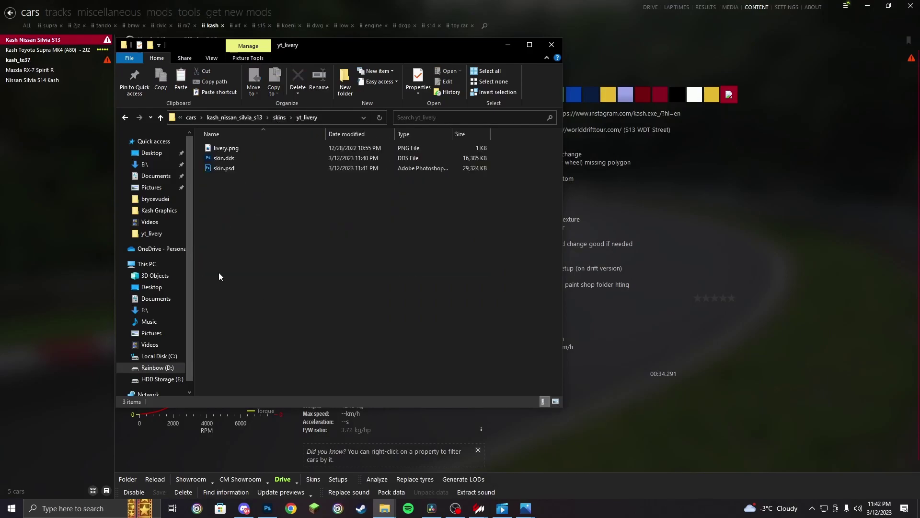
Step: Open livery.png from the yt_livery folder in Photoshop and paint the whole yellow square pink with the Brush tool
left_click(225, 149)
left_click_drag(225, 148, 565, 412)
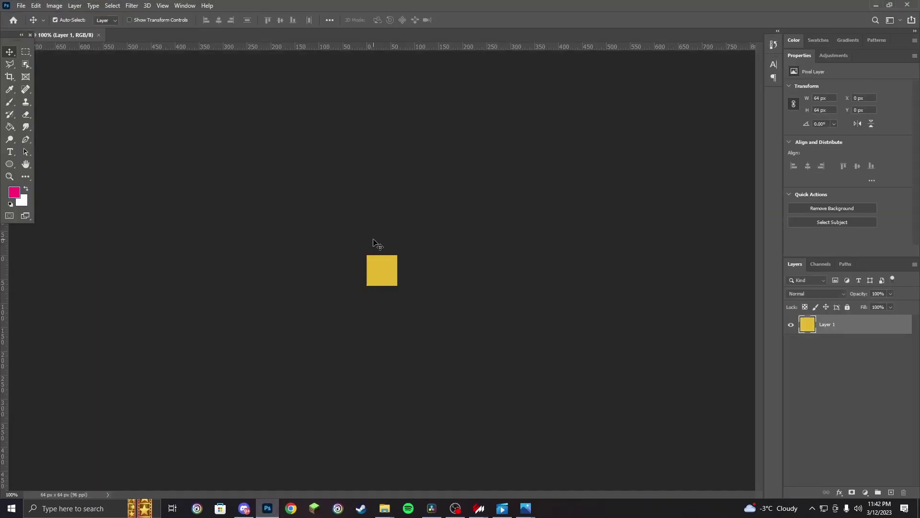
scroll(383, 268, "up", 6, "alt")
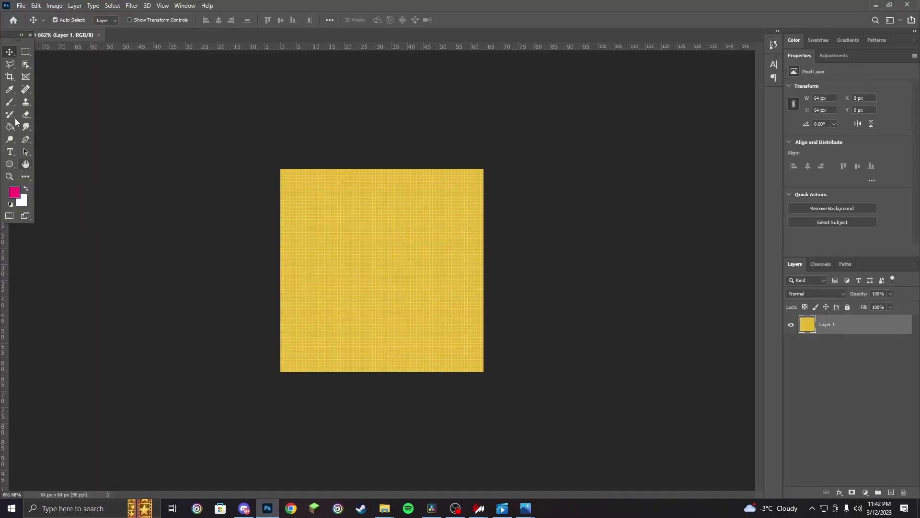
key("b")
left_click(347, 201)
left_click(433, 227)
left_click(393, 233)
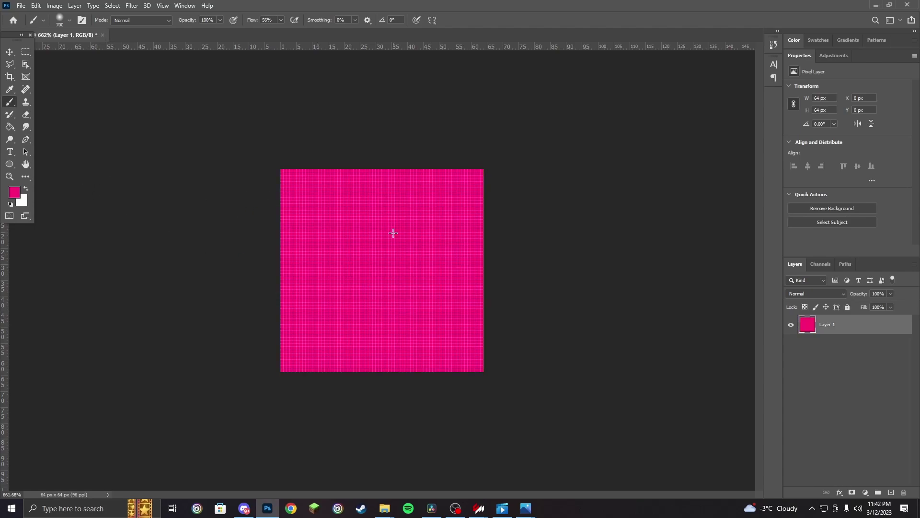
scroll(396, 242, "down", 3, "alt")
left_click(9, 115)
left_click(9, 102)
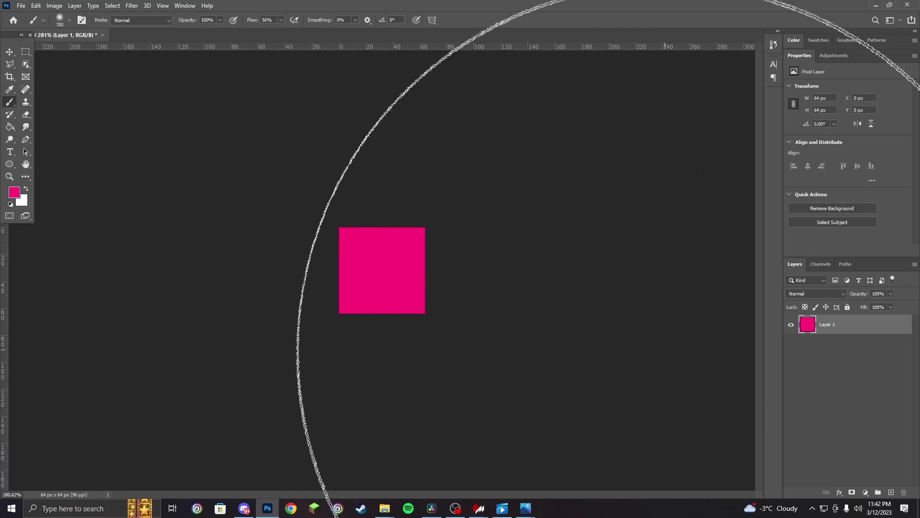
Step: Place dragonvector.png from the SelectedTribals folder over the pink square, enlarged to about 615 × 897 px so its lines fill the icon
mouse_move(386, 507)
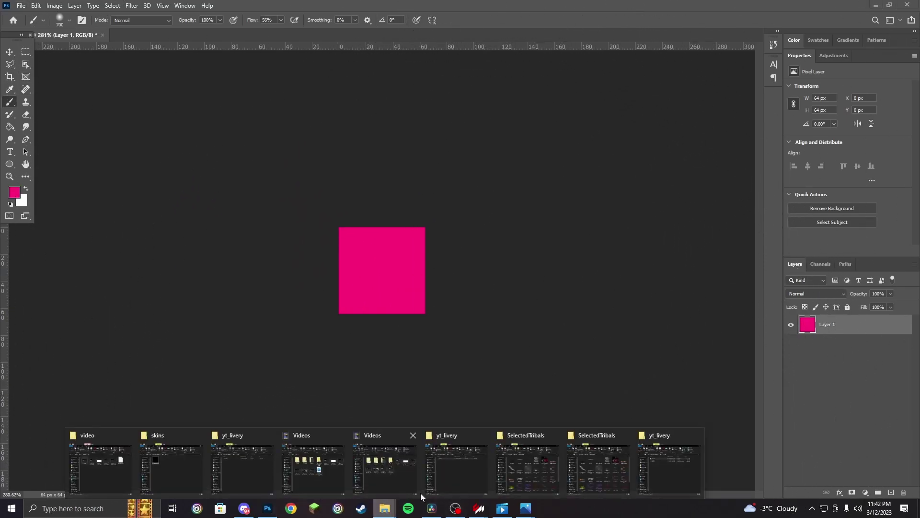
left_click(606, 458)
left_click_drag(433, 240, 318, 311)
left_click_drag(425, 312, 635, 389)
left_click_drag(558, 346, 569, 349)
scroll(570, 349, "down", 5)
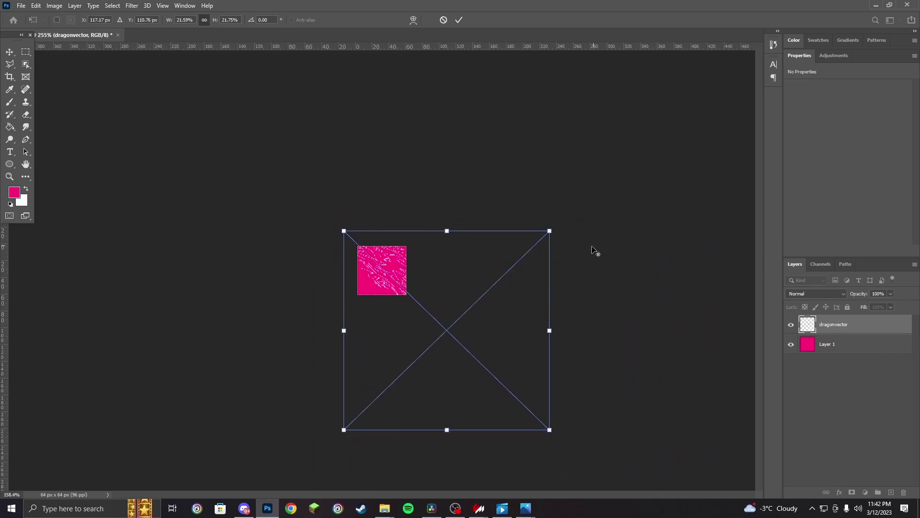
left_click_drag(534, 418, 766, 494)
mouse_move(544, 256)
left_mouse_down()
mouse_move(569, 273)
mouse_move(556, 275)
mouse_move(540, 256)
left_mouse_up()
key("Return")
scroll(378, 263, "up", 3)
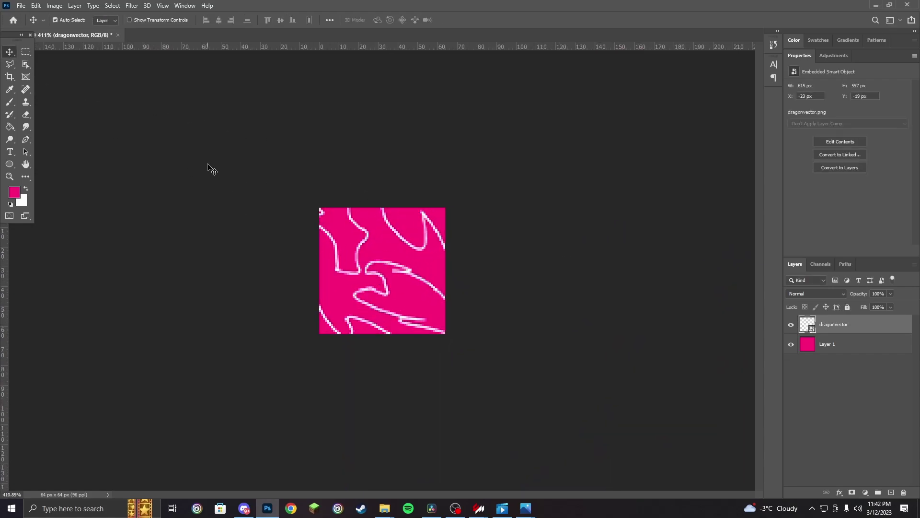
Step: Save the pink icon as livery.png in PNG format in the yt_livery folder, replacing the existing file
left_click(21, 6)
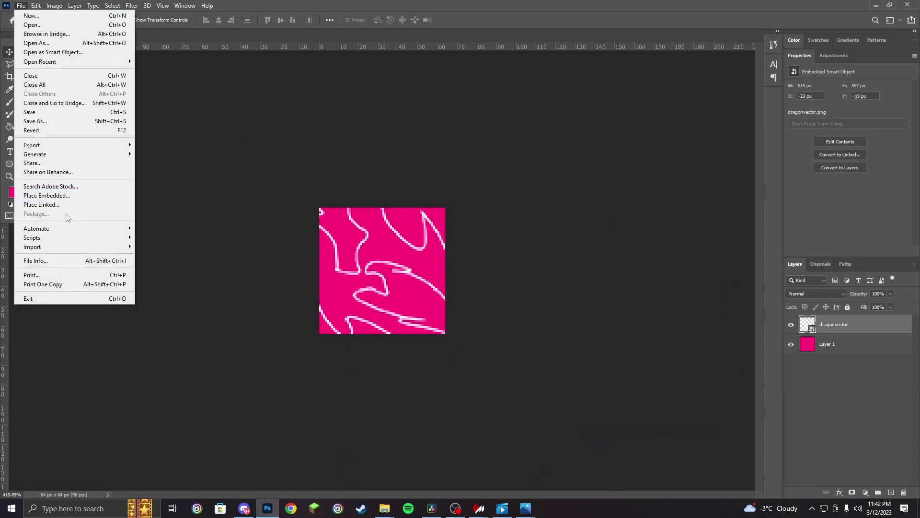
left_click(33, 121)
left_click(106, 222)
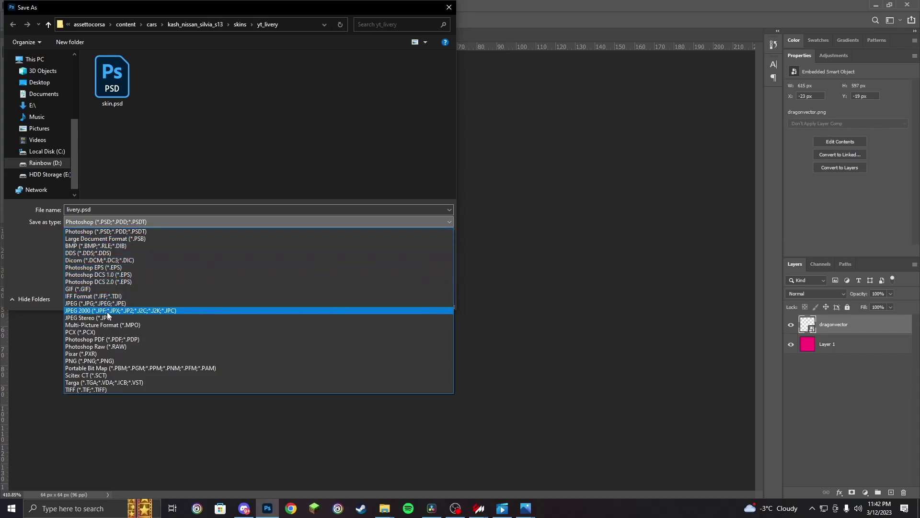
left_click(105, 360)
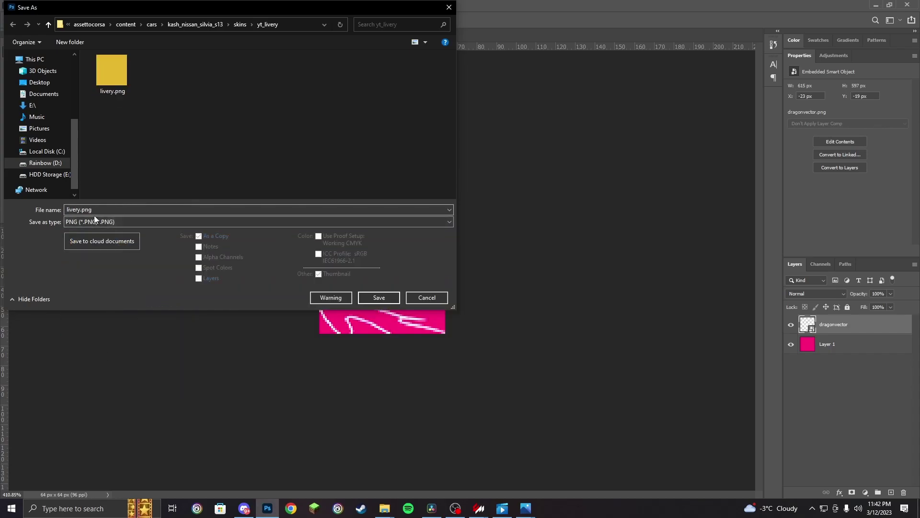
left_click(375, 302)
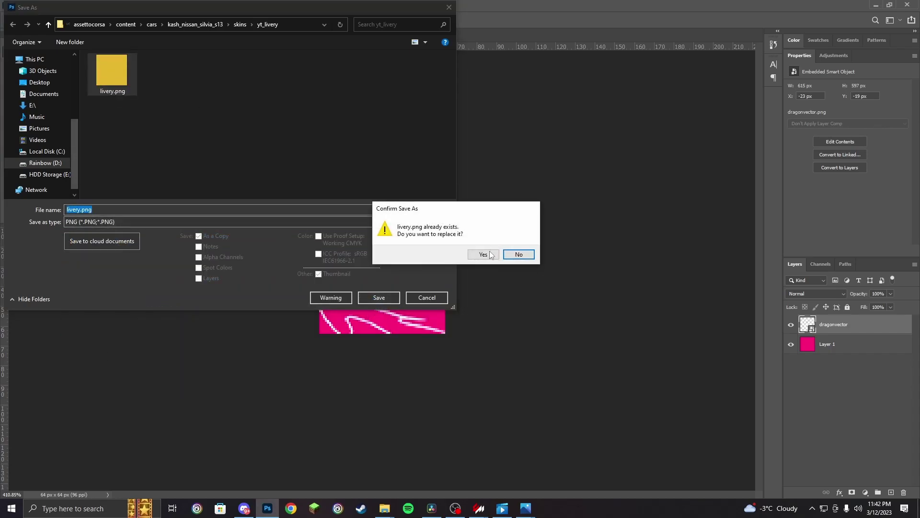
left_click(490, 251)
left_click(503, 146)
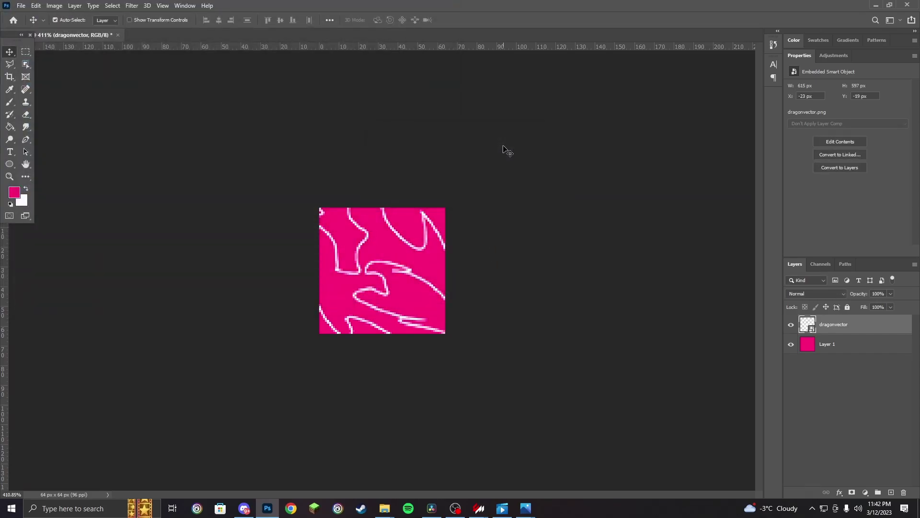
Step: Switch to Content Manager and reload the Kash Nissan Silvia S13 so its skin icons refresh
left_click(876, 5)
left_click(802, 122)
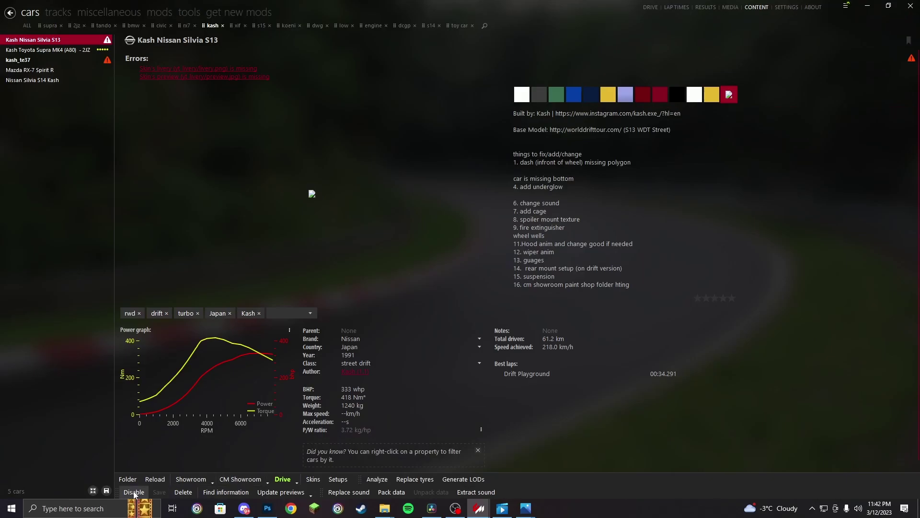
left_click(154, 479)
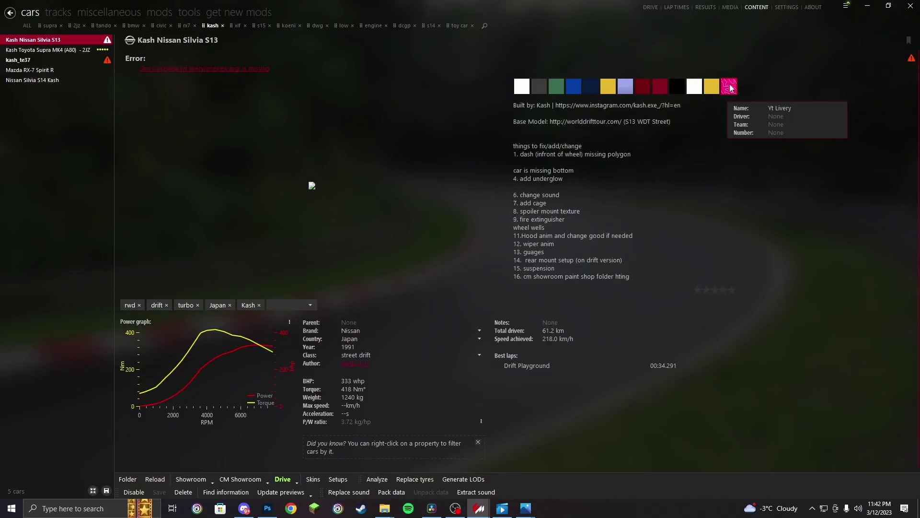
Step: Open the Silvia S13 with the Yt Livery skin in the CM Showroom, examine its side, and close the showroom
left_click(225, 479)
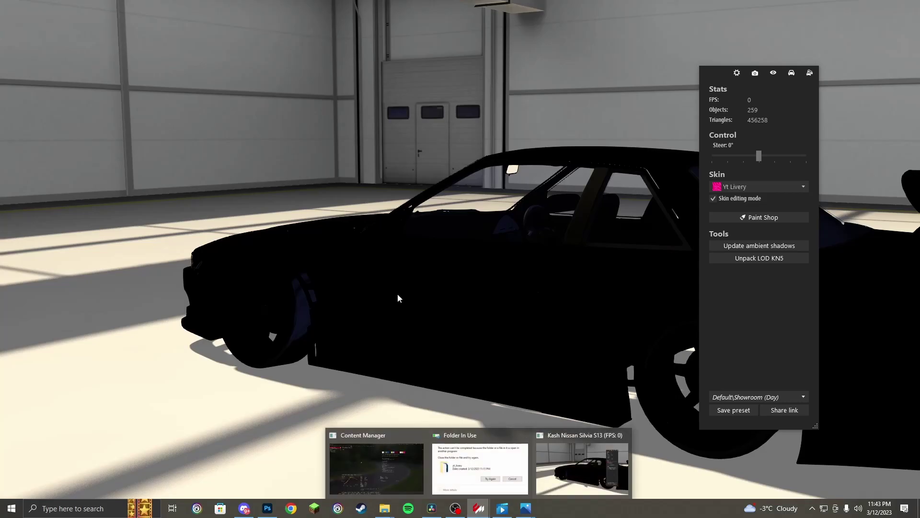
left_click_drag(509, 232, 49, 337)
scroll(441, 265, "up", 3)
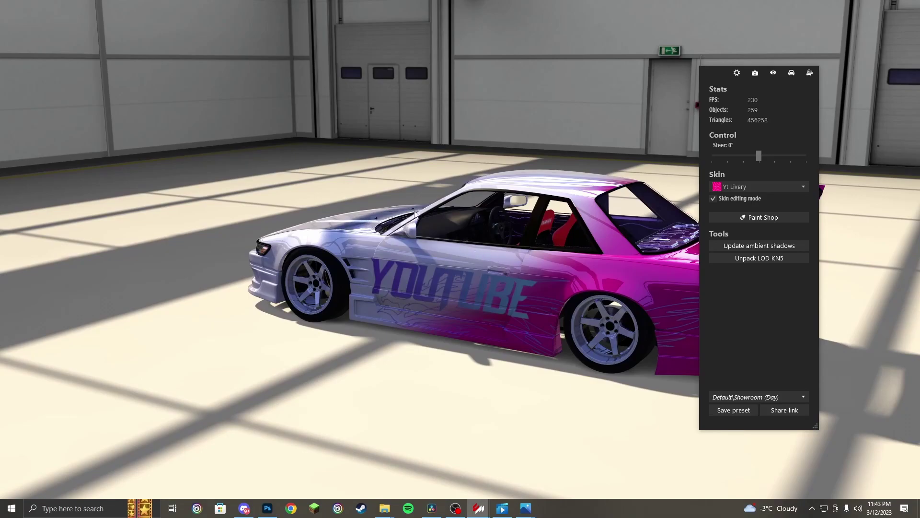
left_click_drag(415, 214, 486, 174)
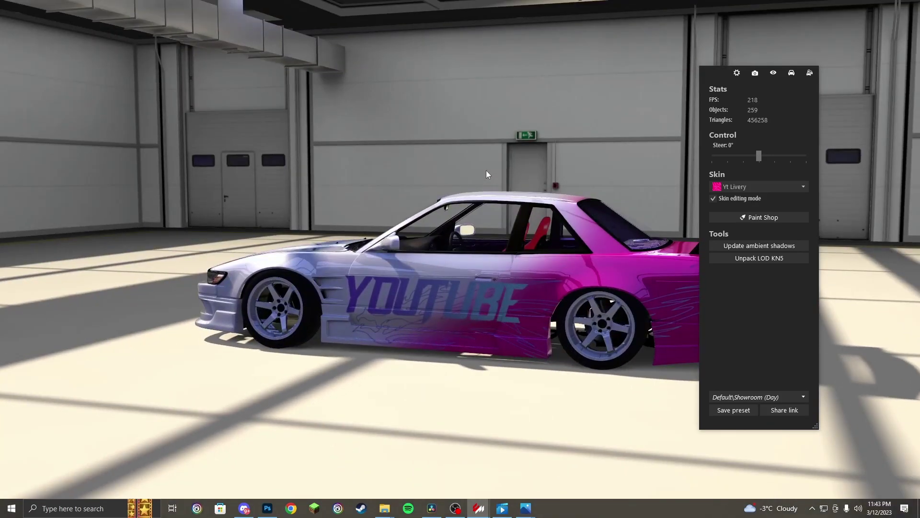
scroll(454, 274, "up", 5)
scroll(436, 332, "down", 4)
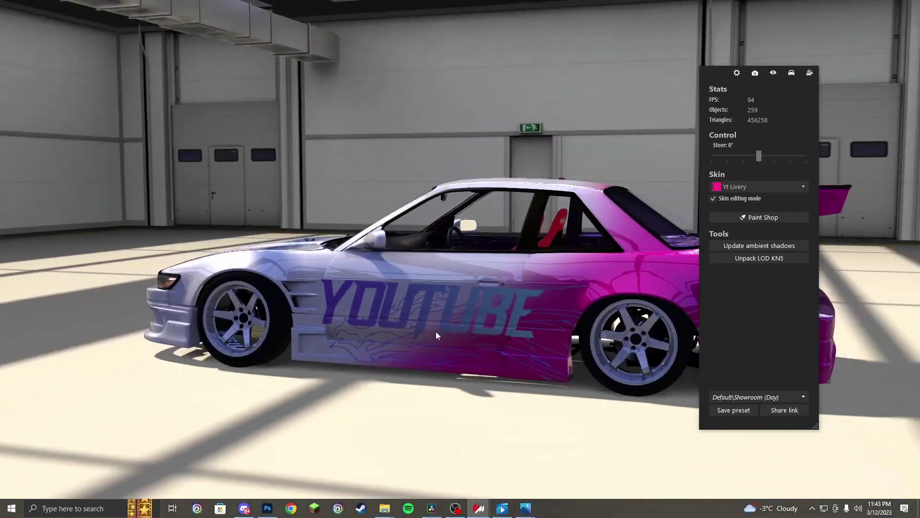
key("Escape")
Step: Look at the Kash Toyota Supra MK4 page with its preview image, and return to the Kash Nissan Silvia S13
left_click(43, 50)
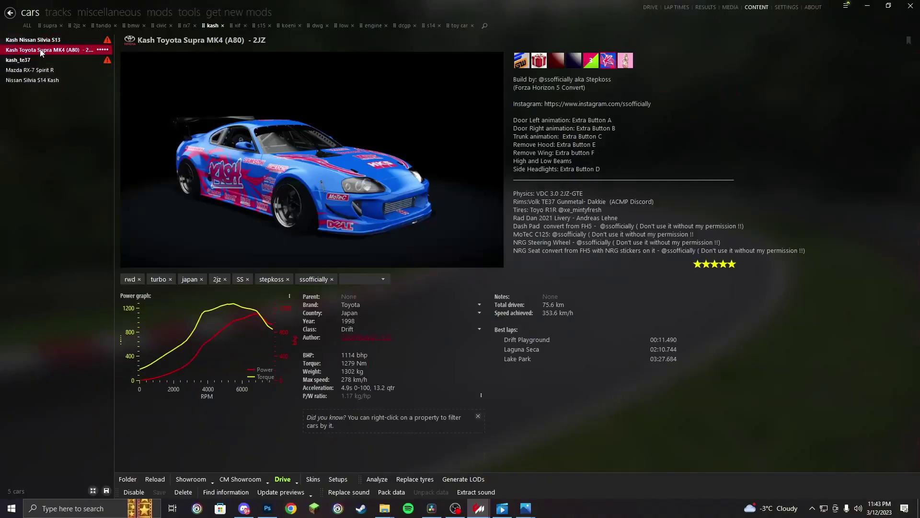
left_click(52, 40)
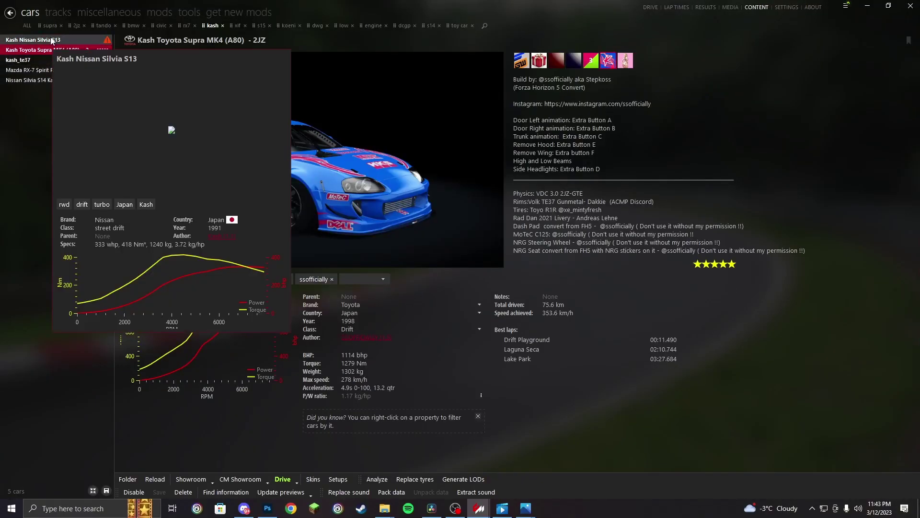
mouse_move(43, 51)
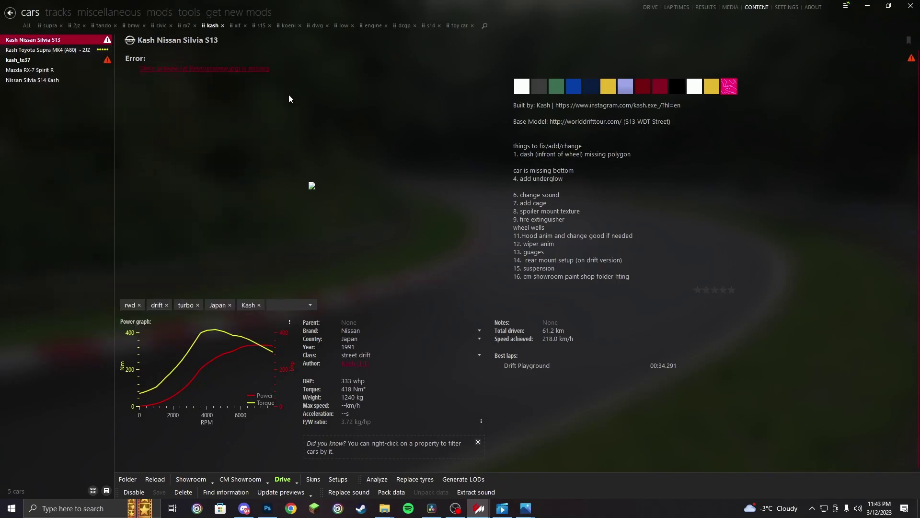